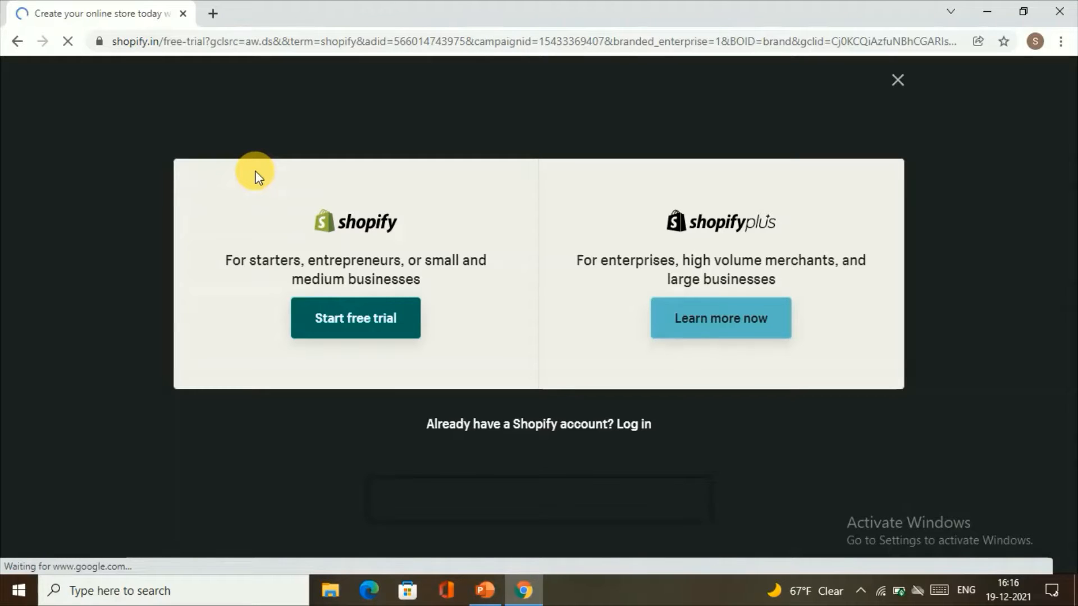
Step: Start the free trial of the standard Shopify plan and dismiss the browser's saved-password notice
click(343, 319)
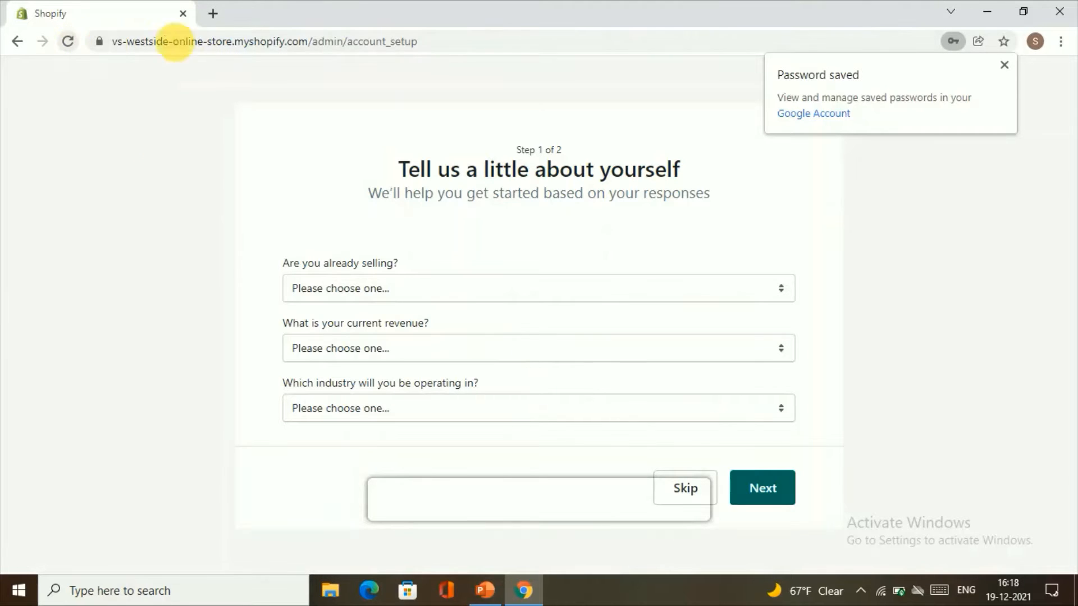
drag(237, 48, 117, 52)
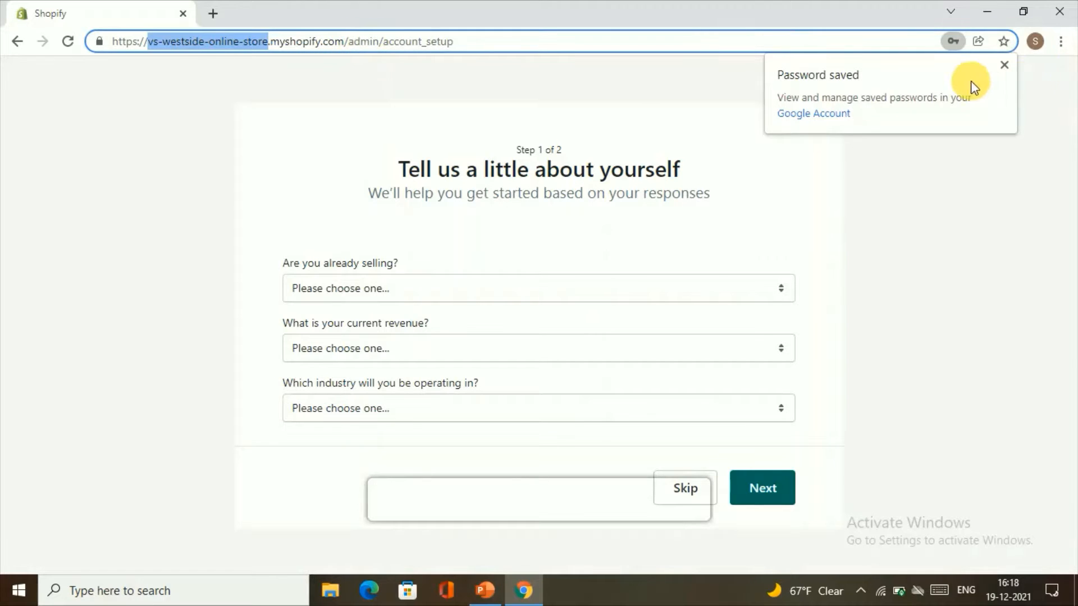
click(1004, 65)
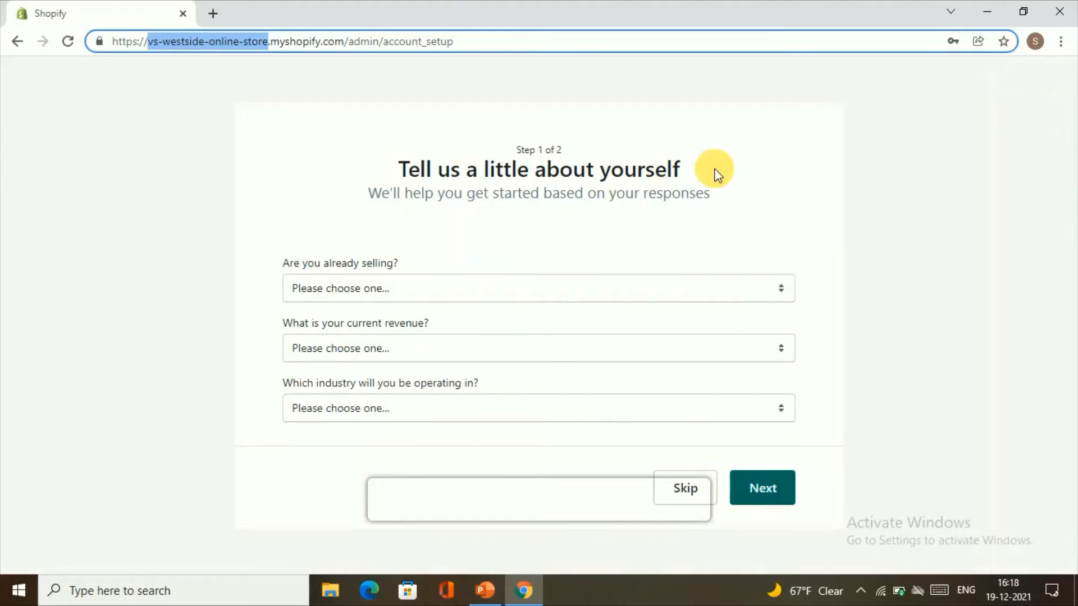
click(562, 239)
drag(561, 238, 561, 239)
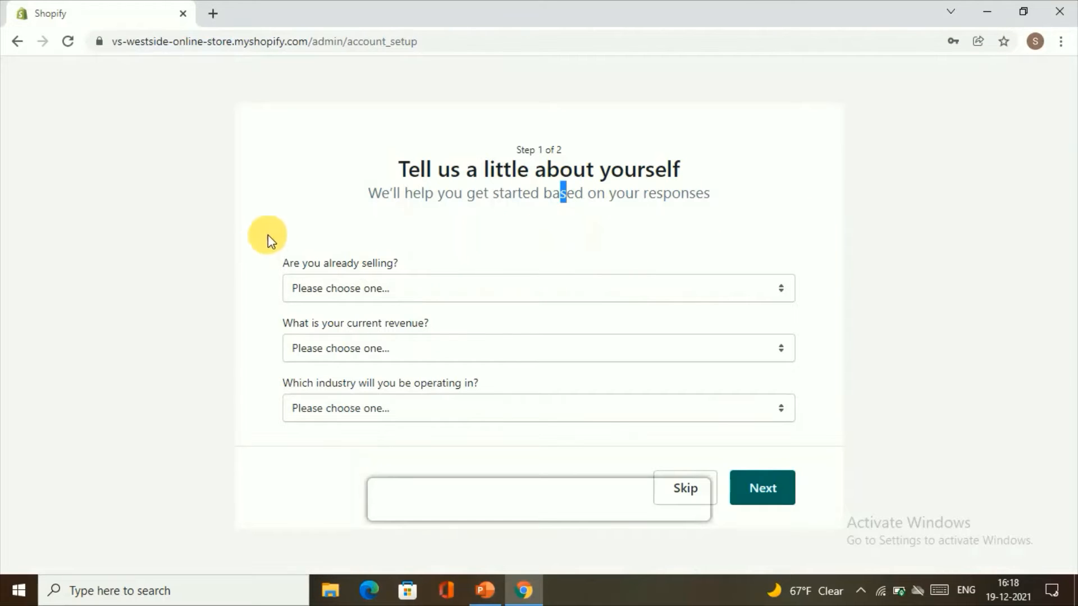
click(319, 203)
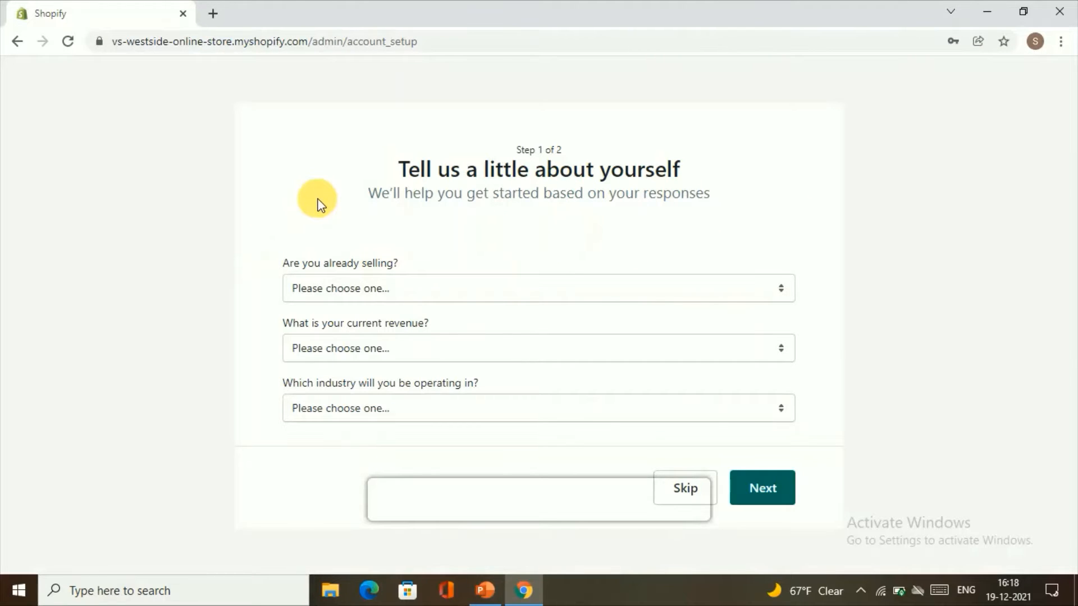
Step: Answer the selling question with "I sell with a different system" and tick "I'm not sure yet" for additional online sales channels
click(343, 287)
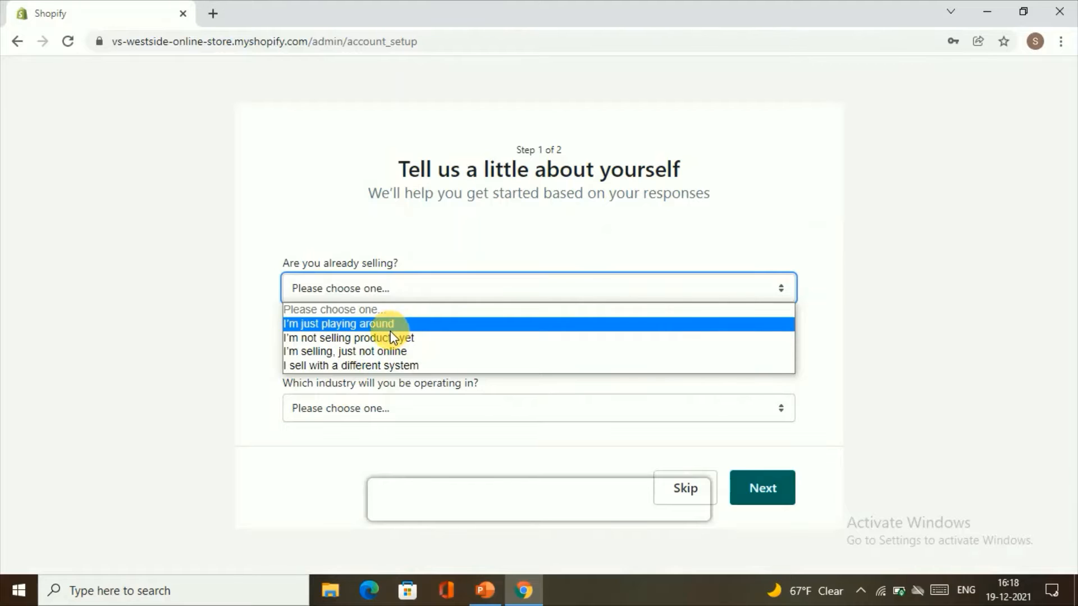
click(377, 370)
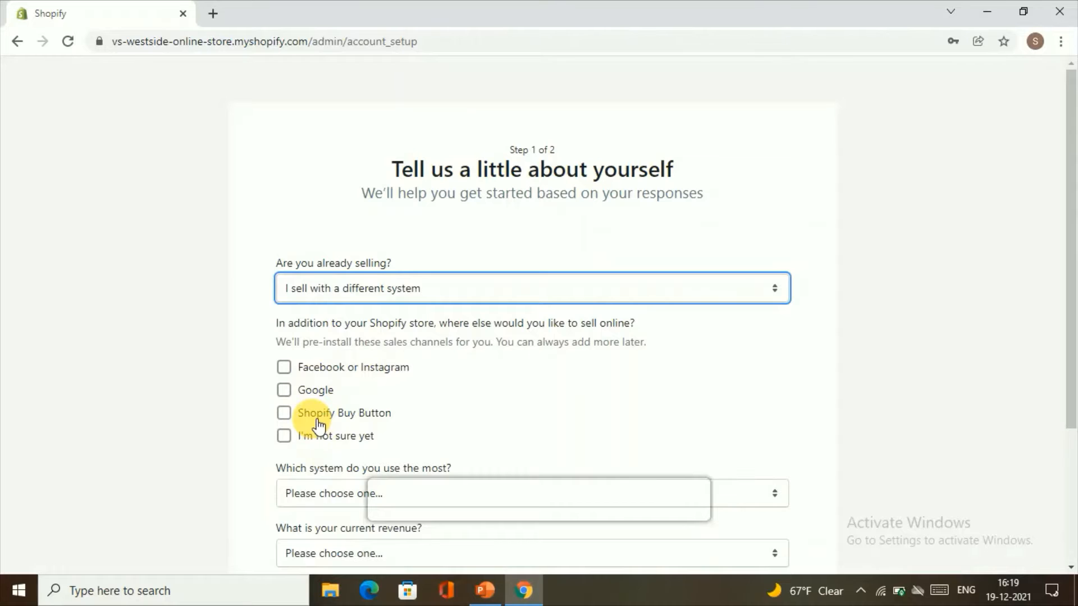
scroll(318, 427, down, 2)
click(284, 351)
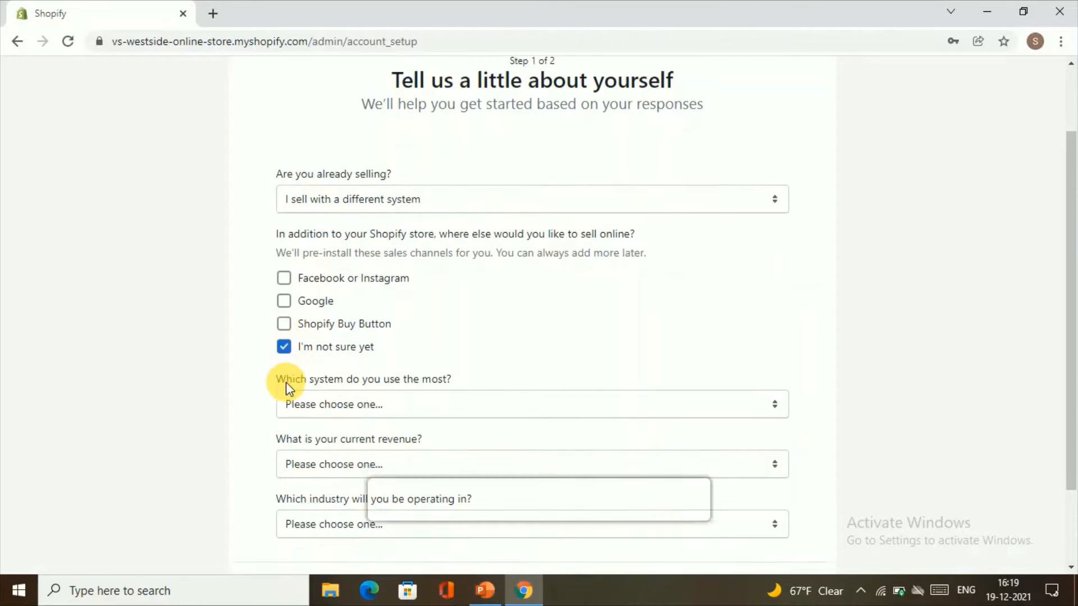
Step: Look through the available answers for which selling system is used the most, leaving the question unanswered
scroll(289, 365, down, 2)
click(307, 304)
scroll(309, 264, down, 1)
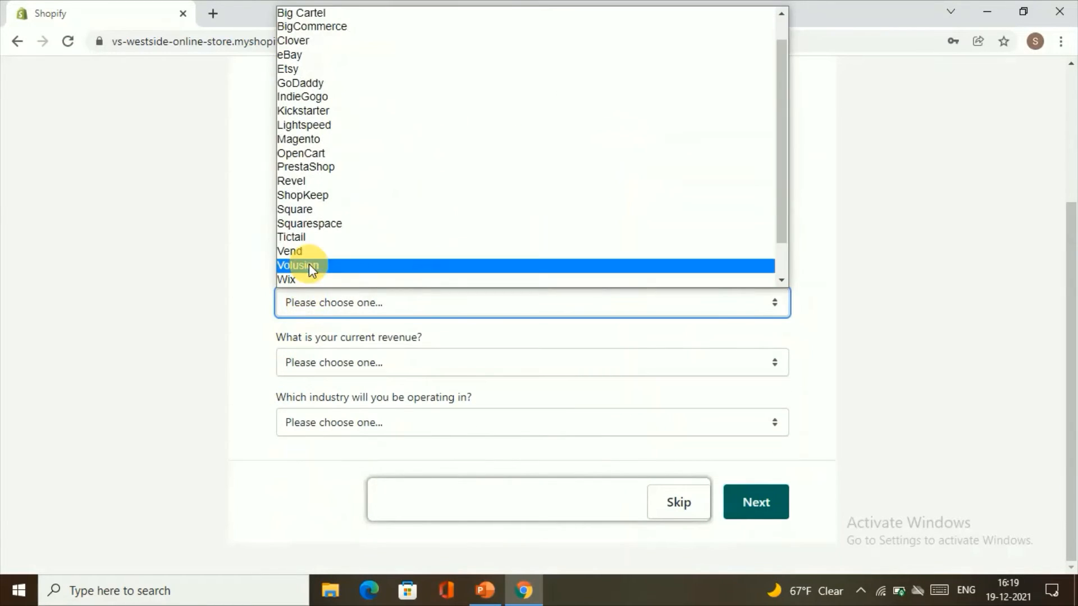
click(306, 308)
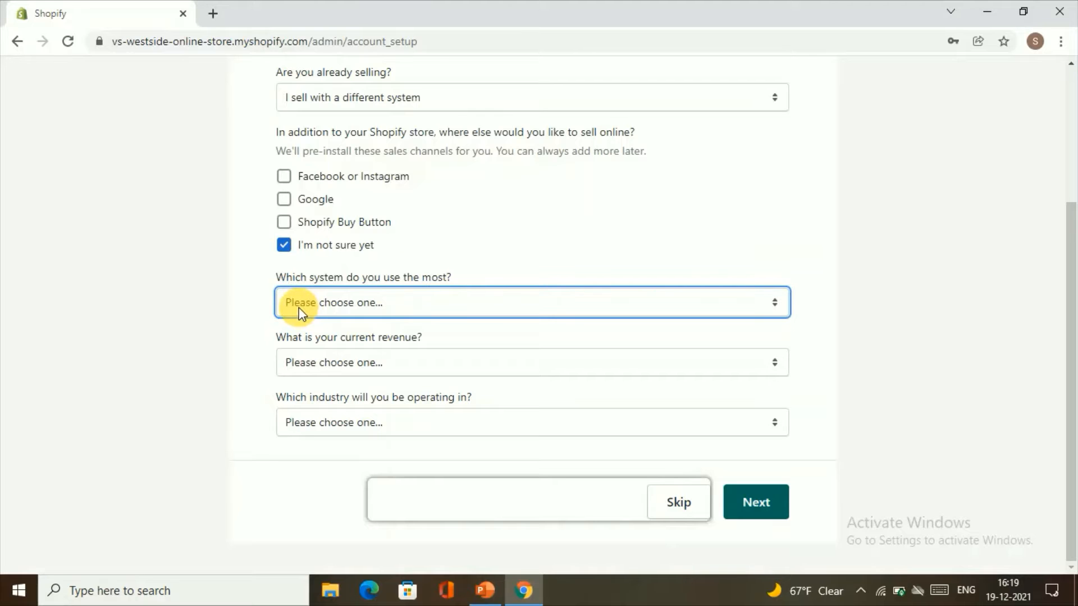
click(299, 309)
scroll(352, 232, down, 2)
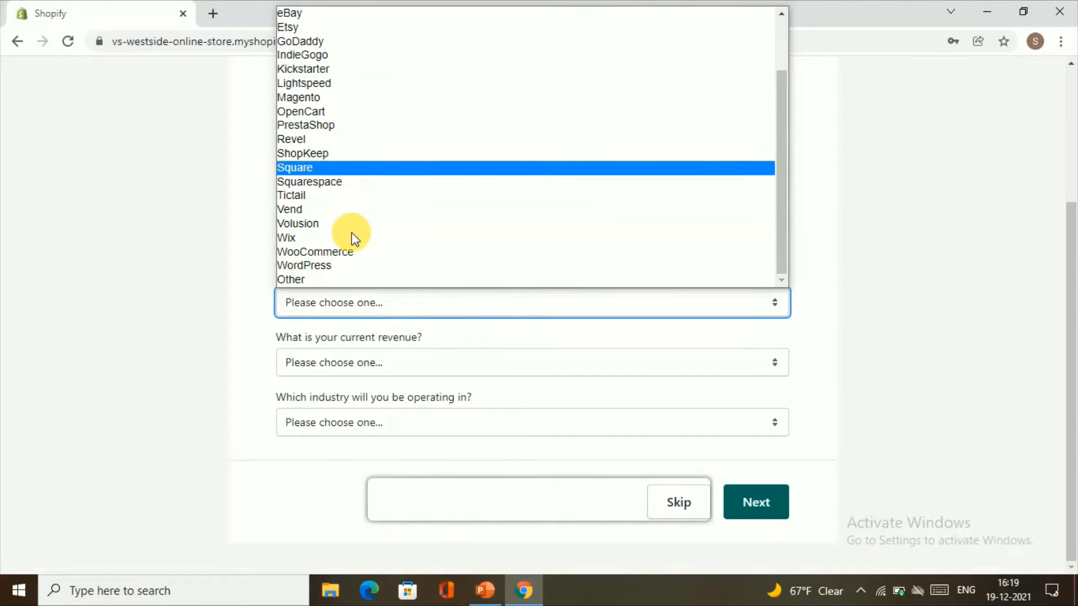
scroll(352, 232, up, 2)
scroll(351, 233, down, 2)
scroll(346, 205, up, 2)
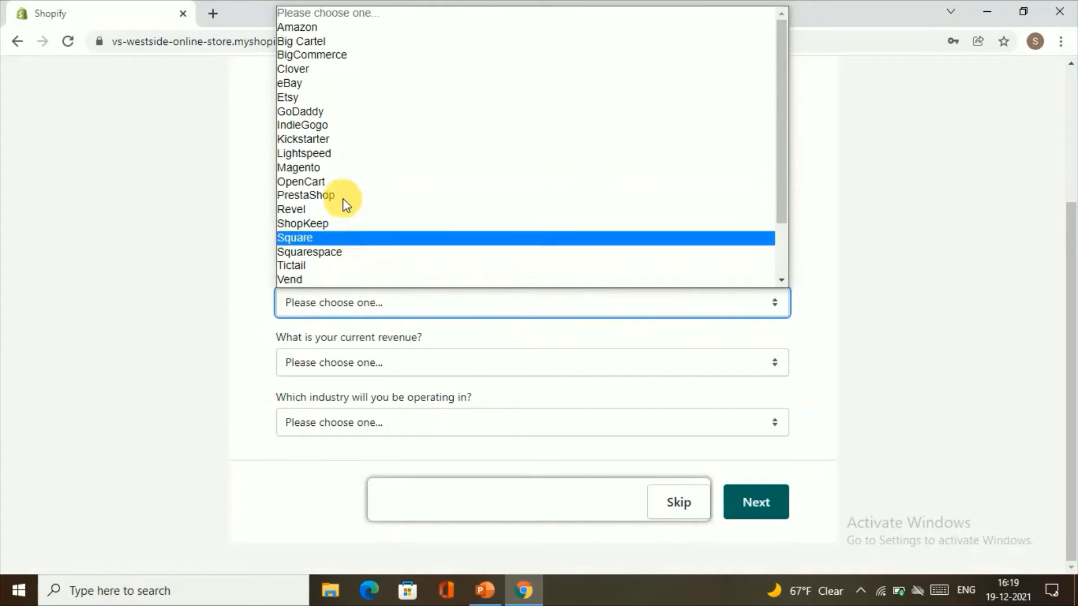
scroll(300, 152, down, 2)
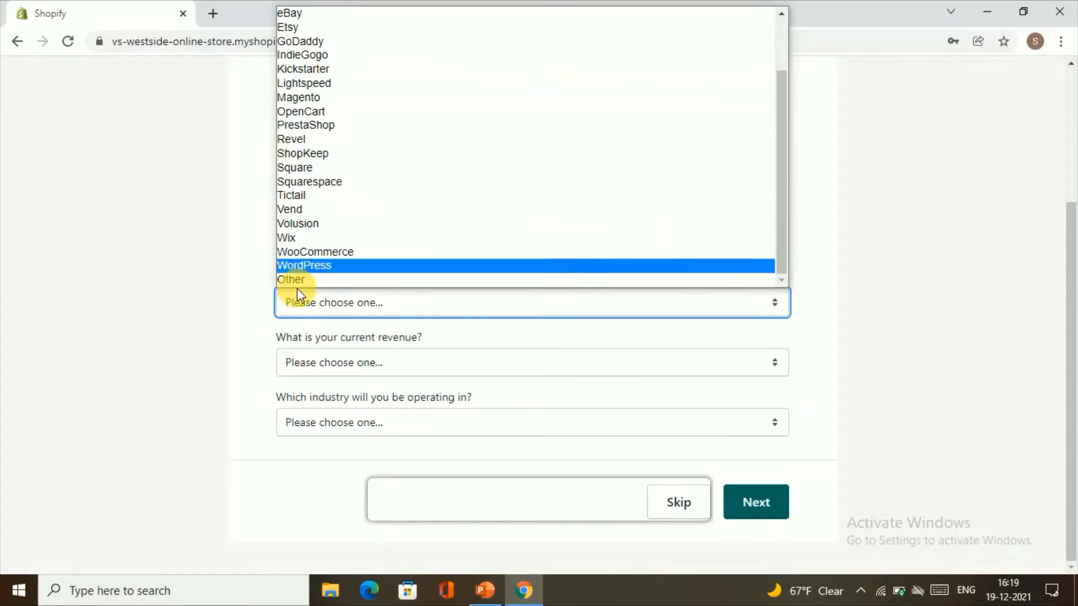
click(264, 311)
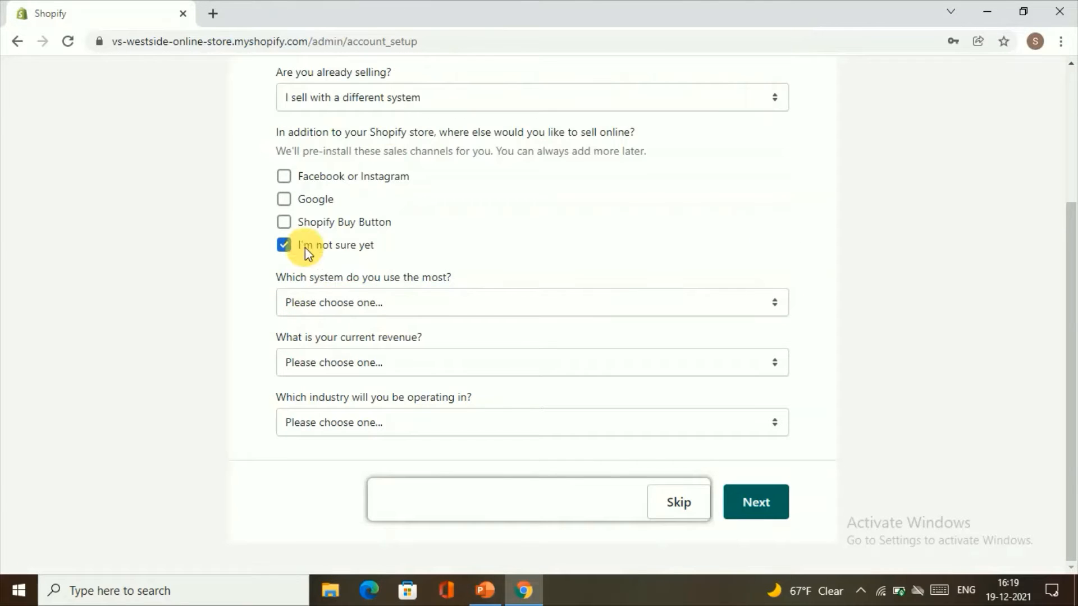
Step: Change the answer about already selling to "I'm selling, just not online"
click(393, 103)
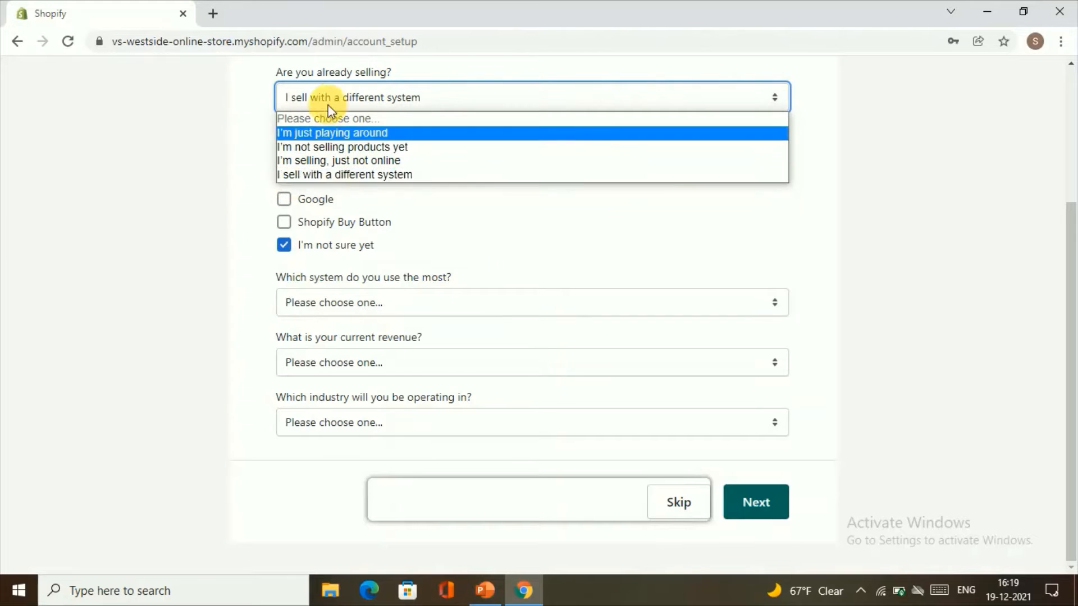
click(412, 161)
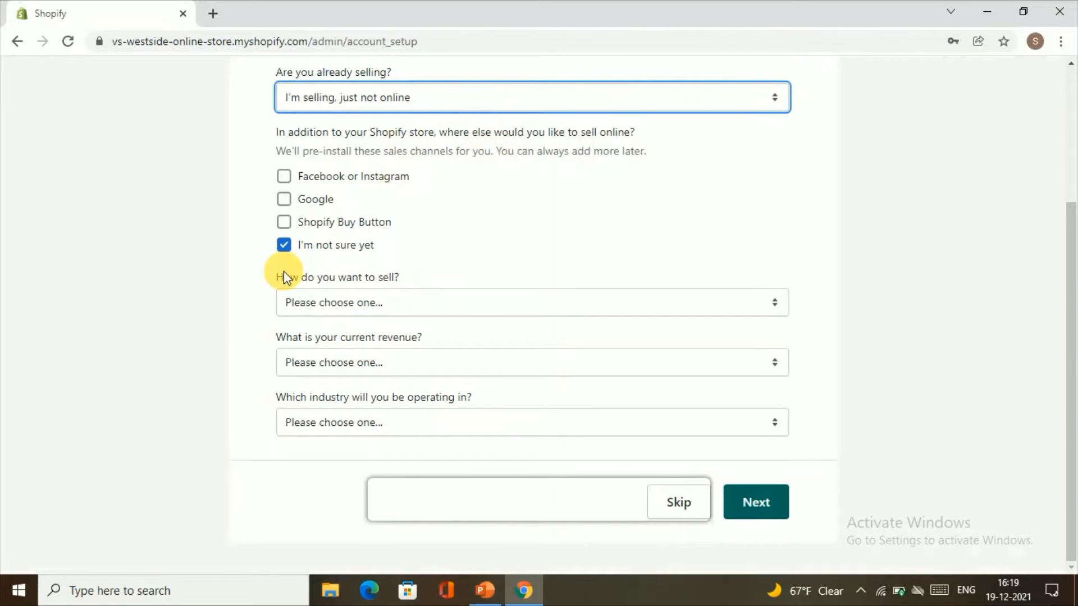
Step: Set the selling method to "Both online and in person" and tick "At markets and fairs" as the in-person location
click(315, 292)
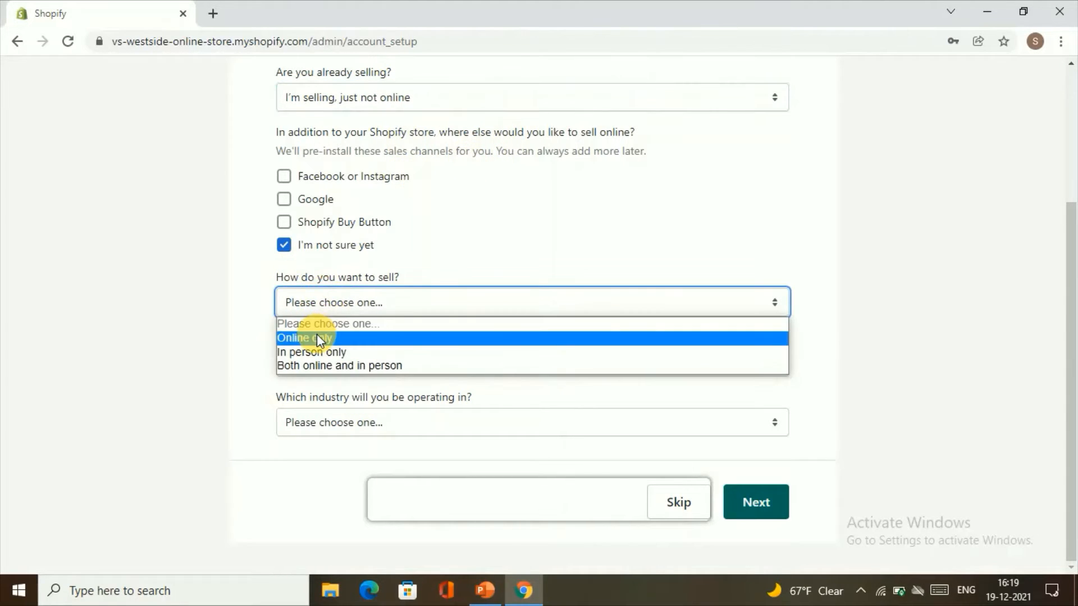
click(331, 365)
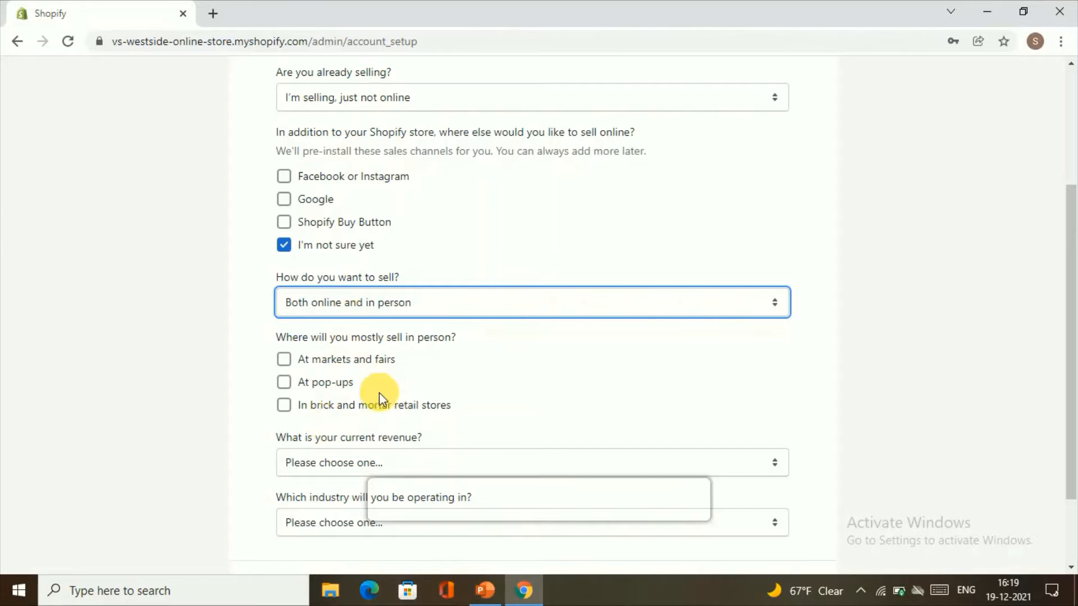
click(360, 361)
scroll(364, 365, down, 3)
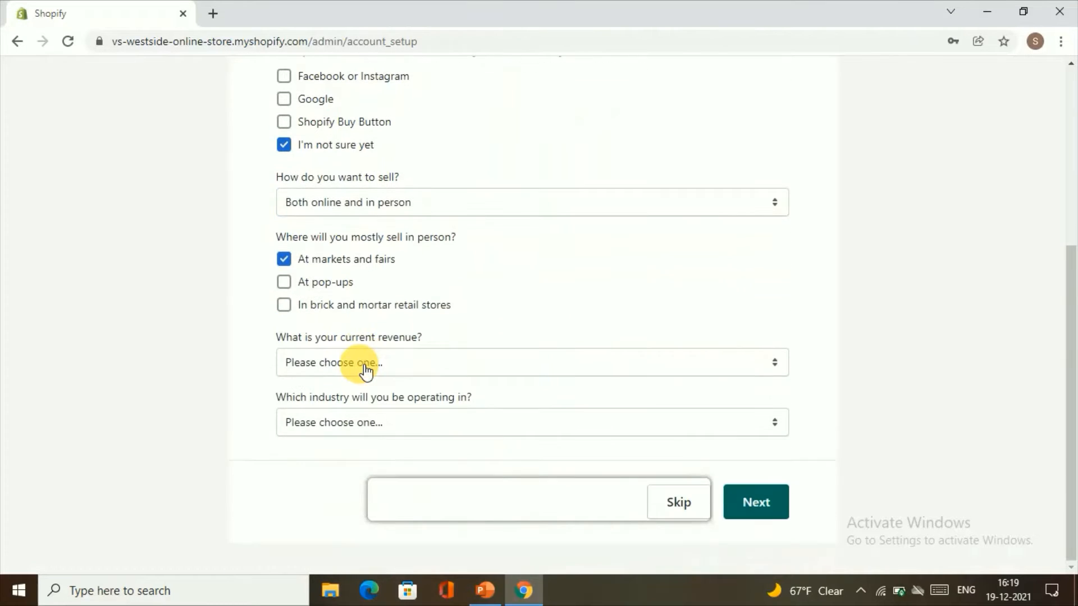
Step: Set the selling method to "Online only" and the current revenue to "₹0 INR (I'm just getting started)"
click(404, 203)
click(358, 237)
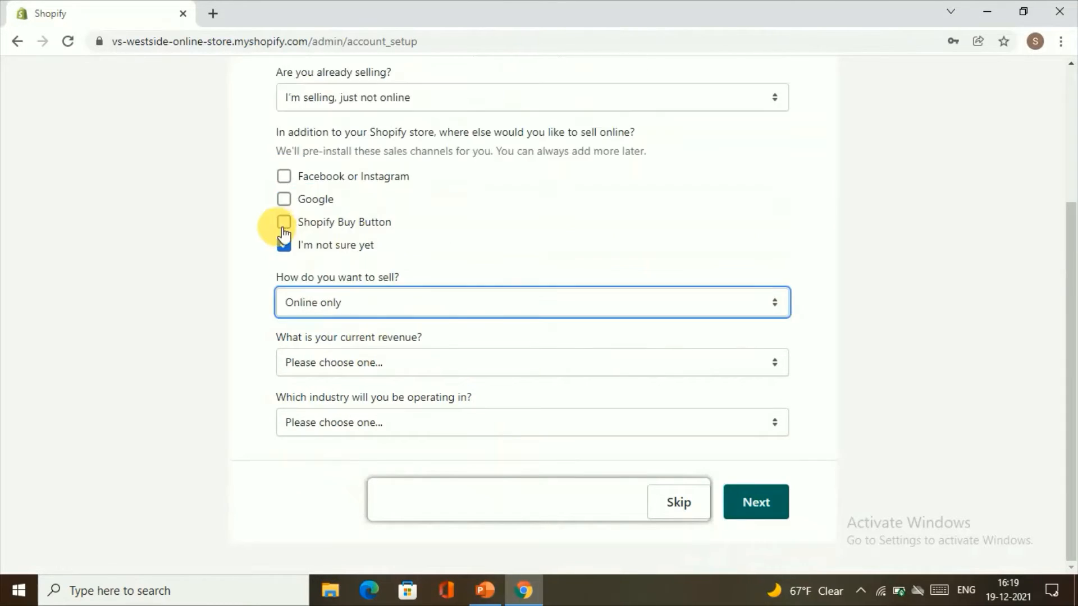
click(332, 363)
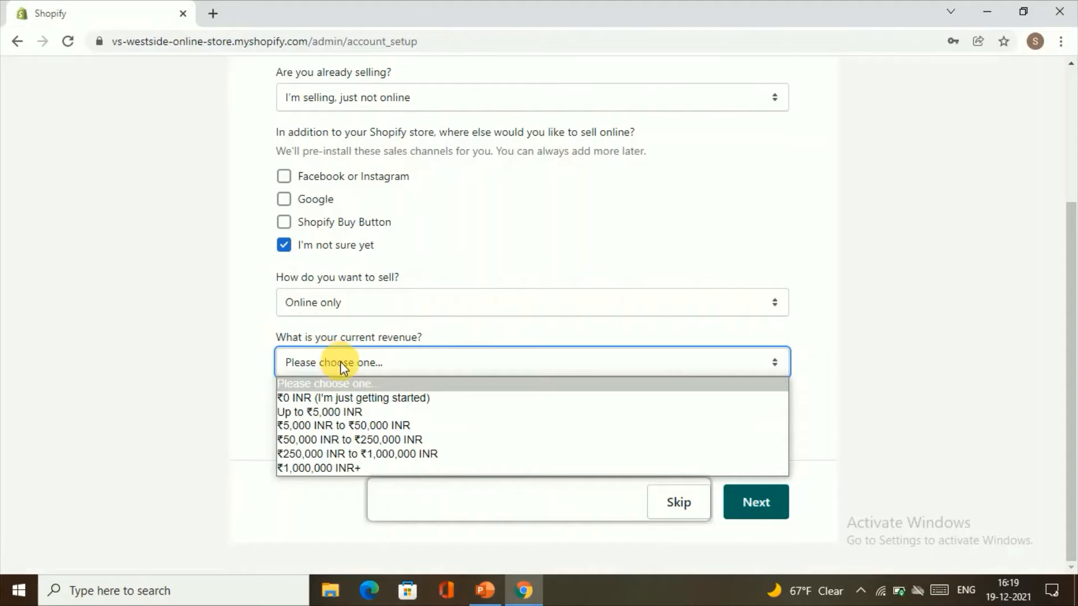
click(339, 397)
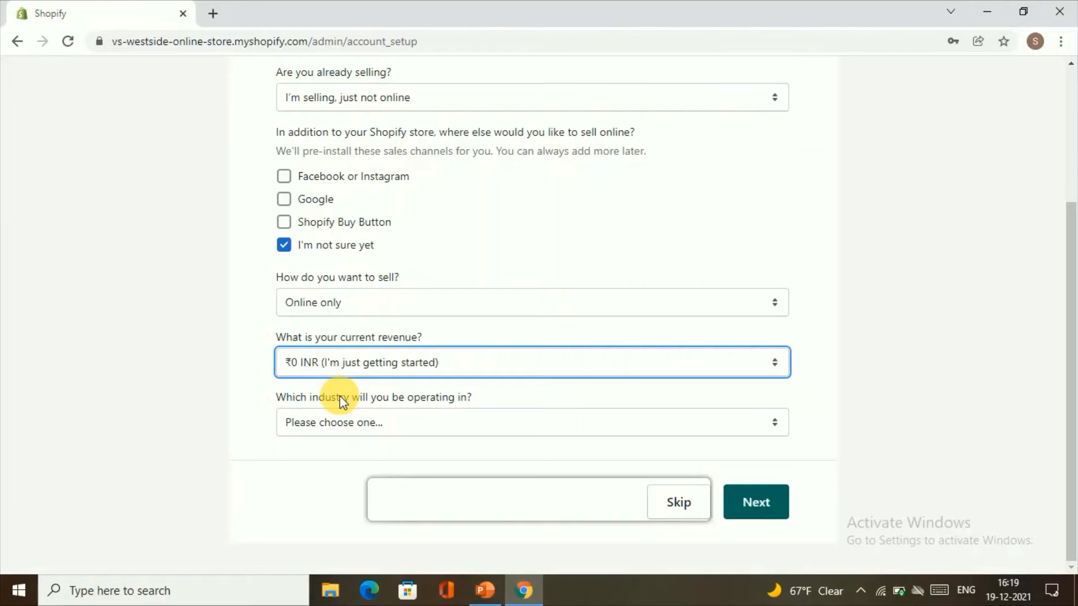
Step: Choose Clothing as the operating industry and continue to the business address step
click(370, 430)
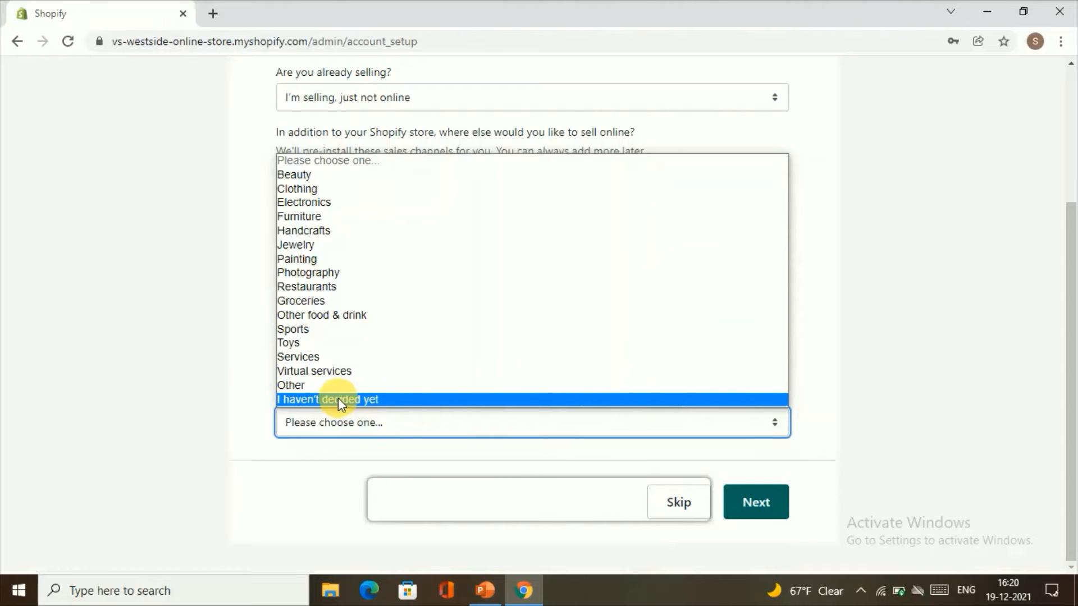
click(315, 190)
click(770, 501)
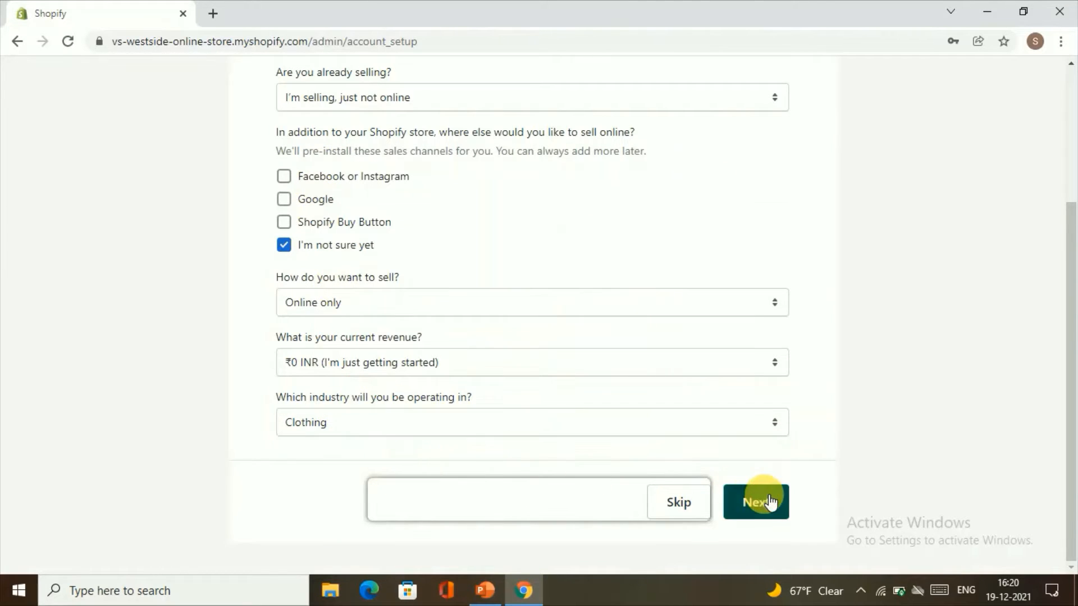
Step: Review the name, address, phone and registered-business fields of the default business address form
scroll(698, 474, down, 5)
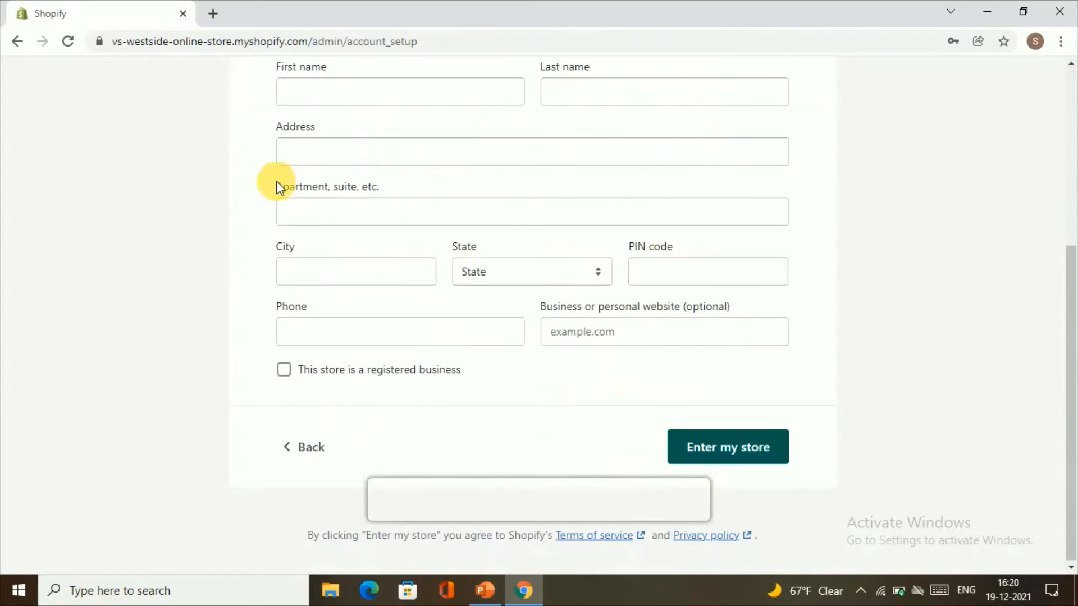
scroll(308, 177, up, 5)
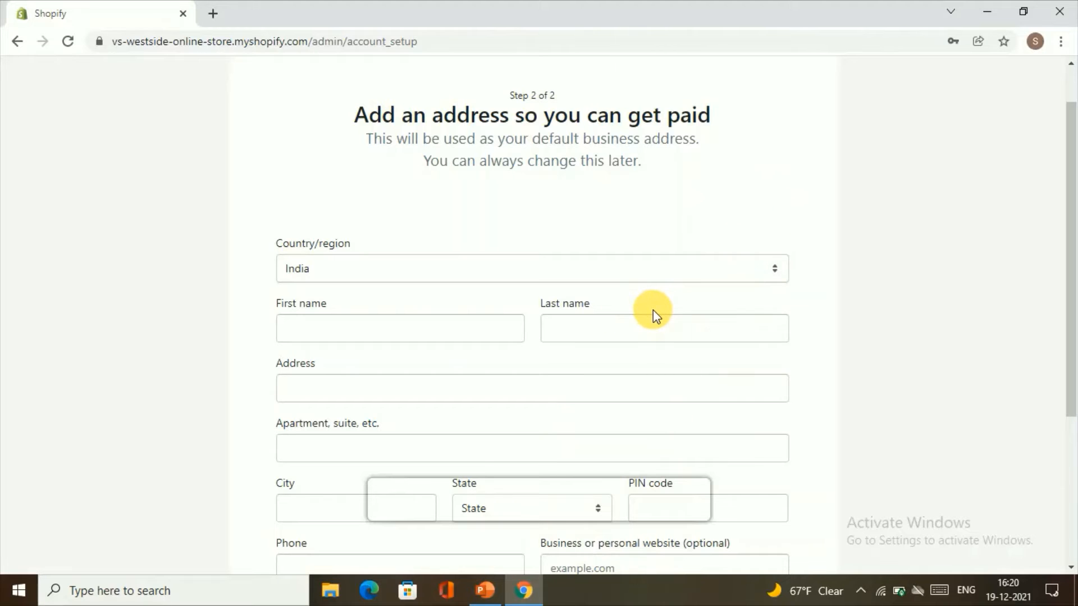
scroll(597, 272, down, 4)
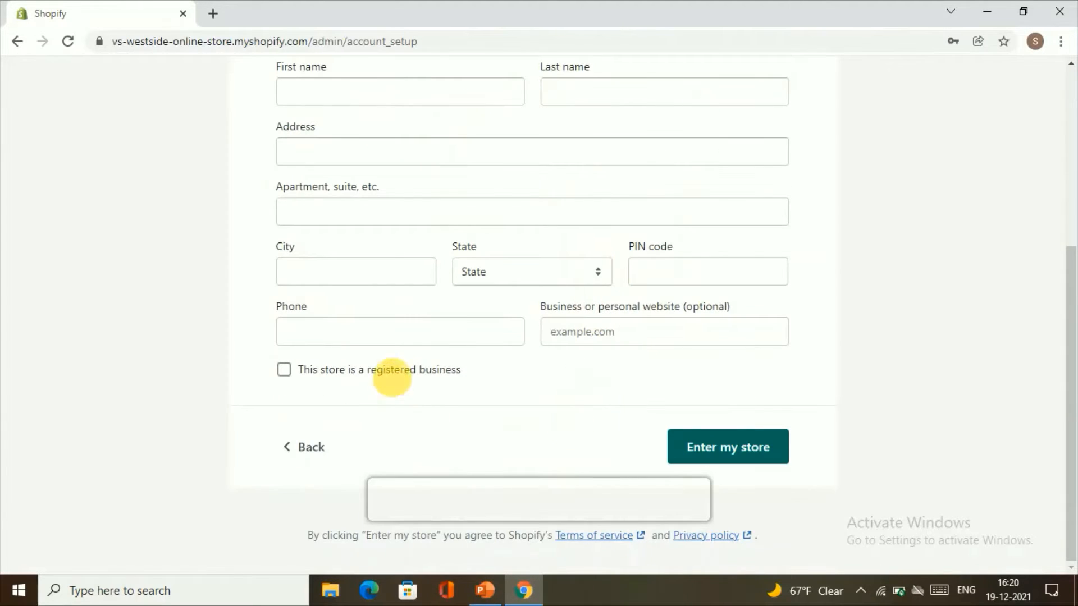
scroll(687, 368, up, 1)
scroll(687, 367, up, 4)
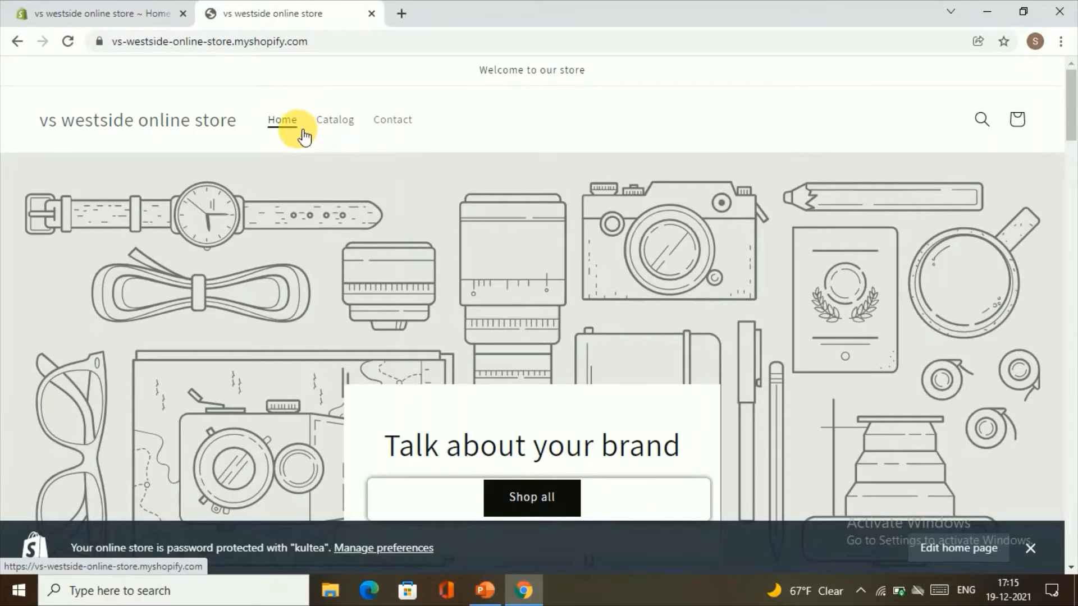
Step: Look through the new storefront's home, Catalog and Contact pages
scroll(322, 254, down, 5)
scroll(328, 284, up, 5)
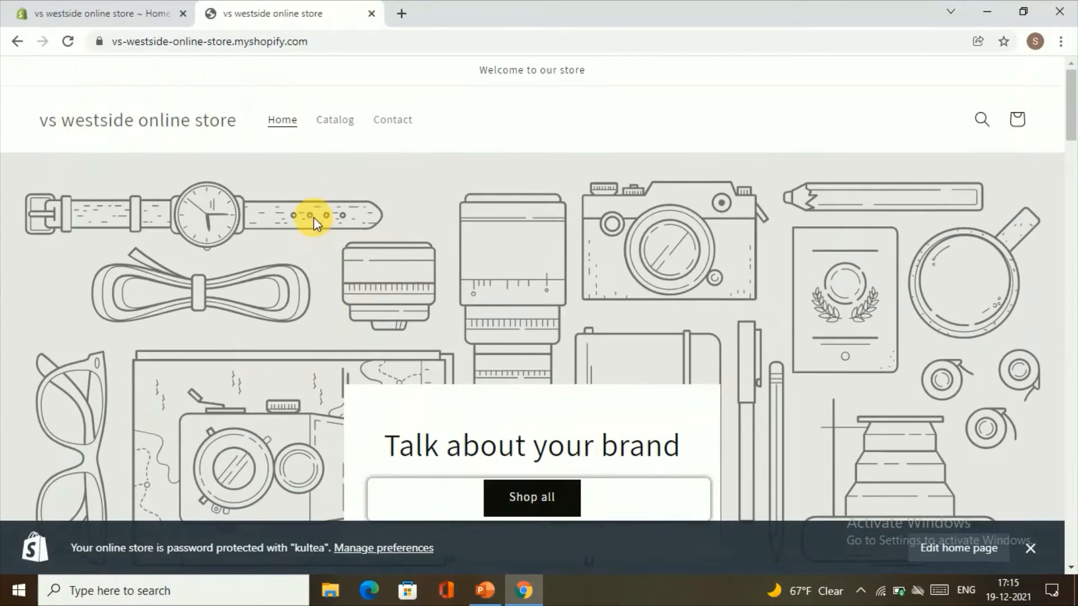
click(336, 123)
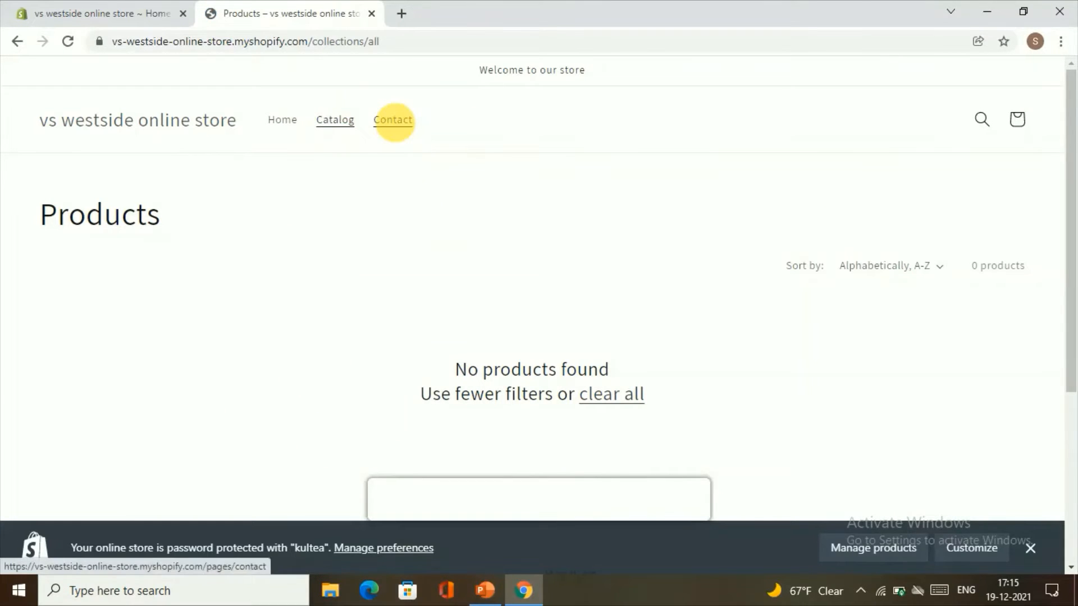
click(398, 123)
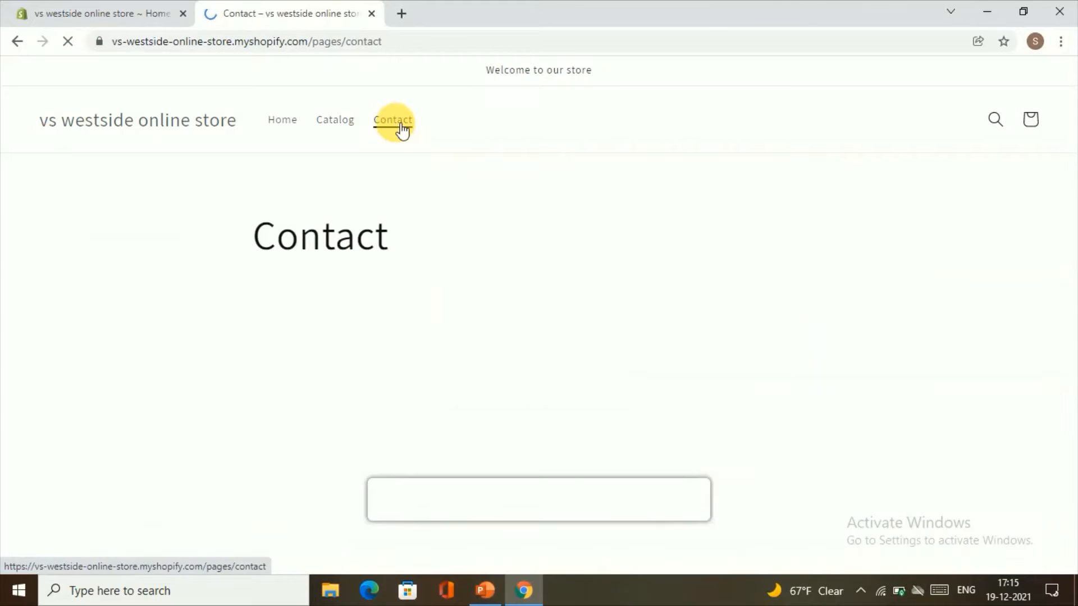
scroll(385, 270, down, 6)
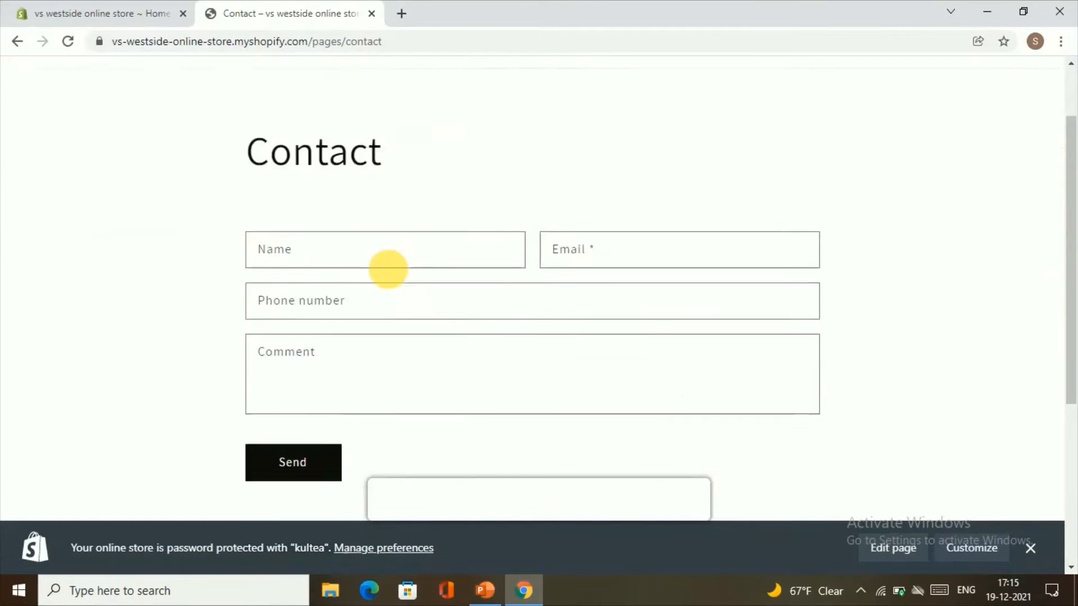
scroll(402, 323, up, 8)
Step: Return to the storefront's home page and examine its brand text and featured products sections
click(285, 133)
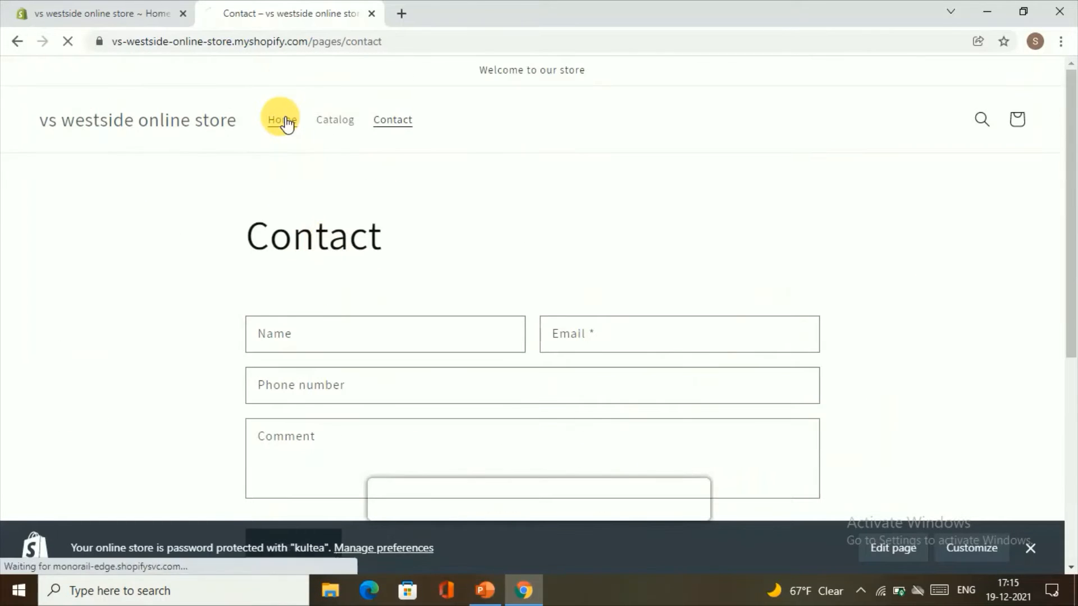
scroll(408, 355, down, 12)
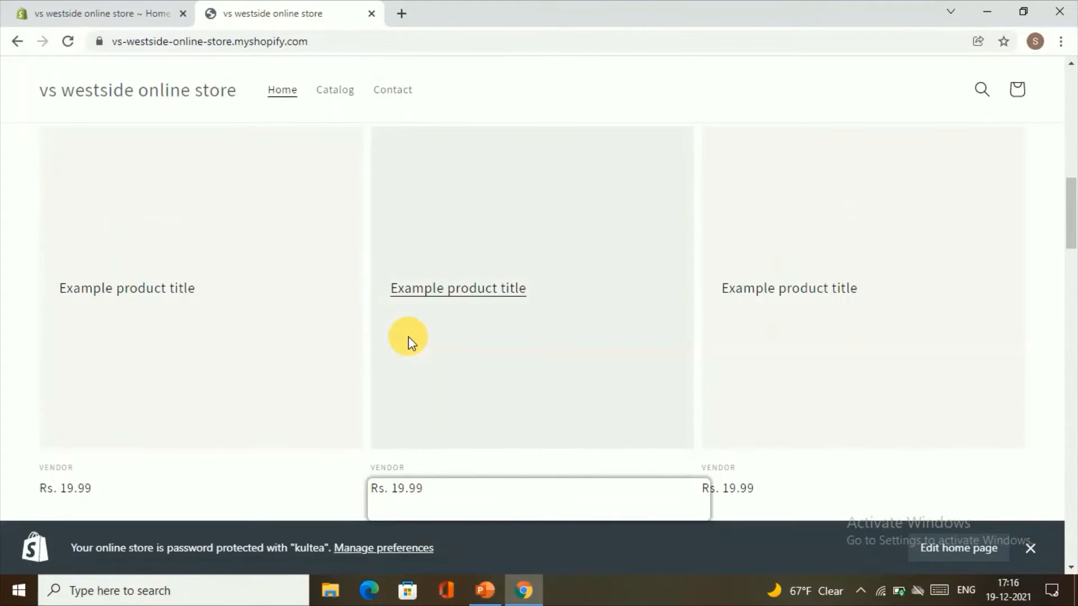
scroll(402, 318, up, 5)
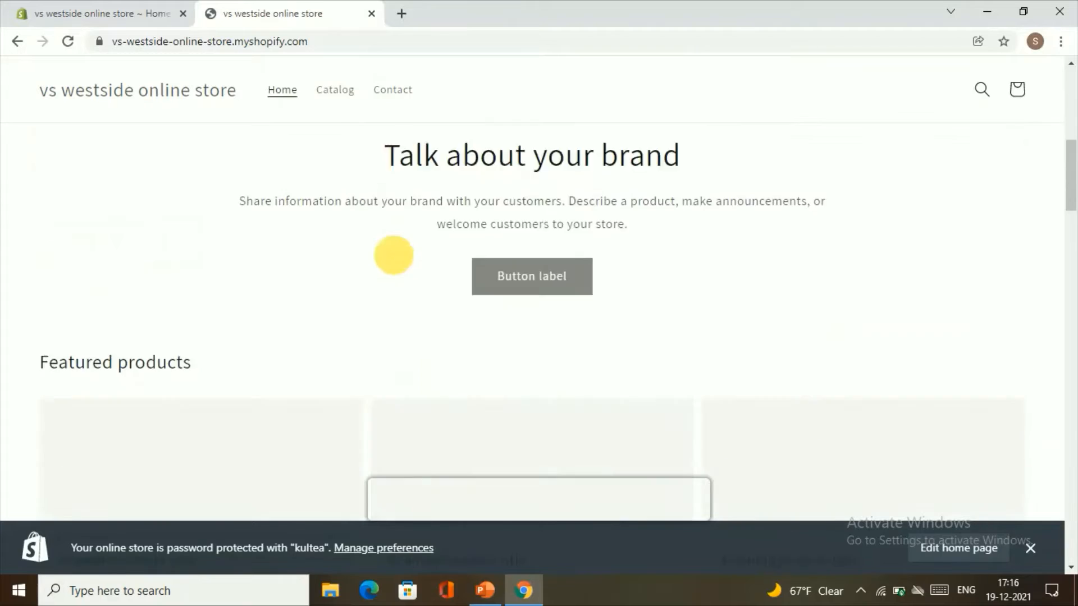
Step: Look through the remaining sections of the storefront's home page and return to its banner
scroll(392, 253, down, 2)
scroll(315, 449, down, 8)
scroll(291, 393, up, 12)
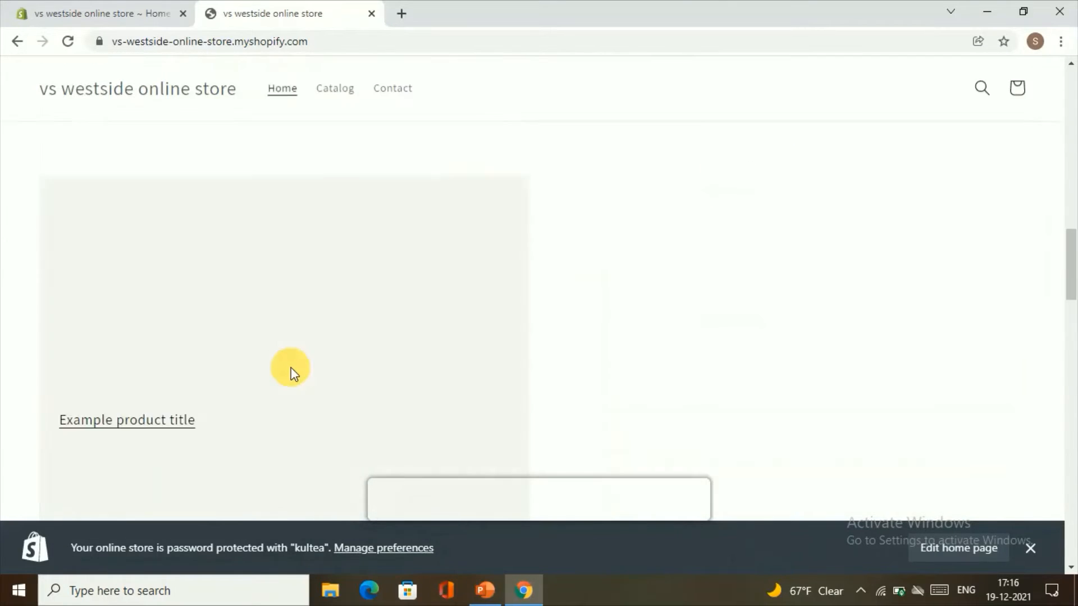
scroll(266, 279, up, 5)
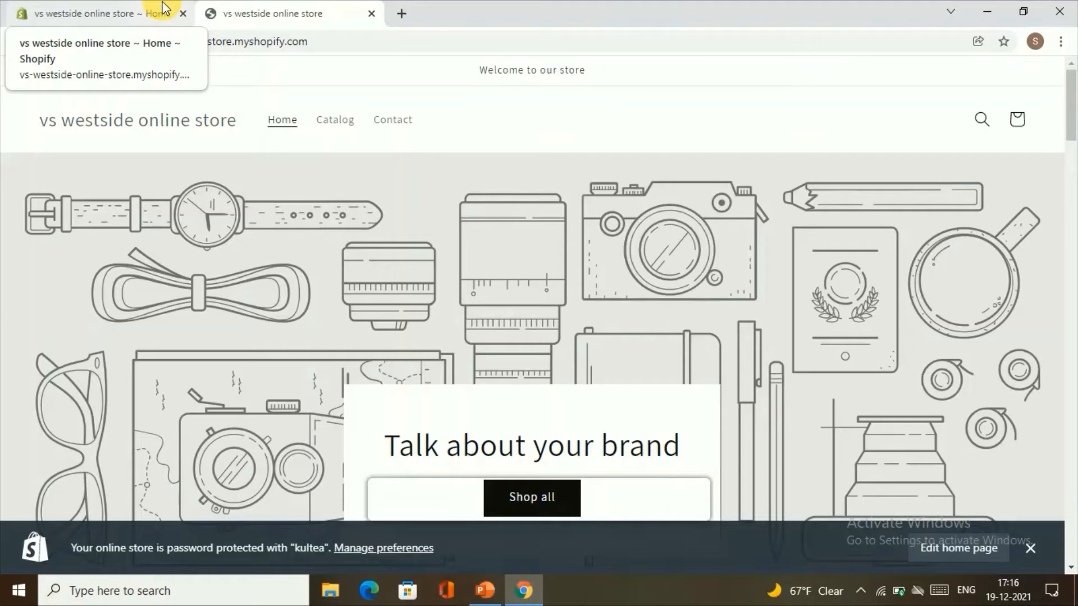
Step: Check the store address on the admin page, and load the admin in the storefront tab by appending /admin to its address
click(109, 7)
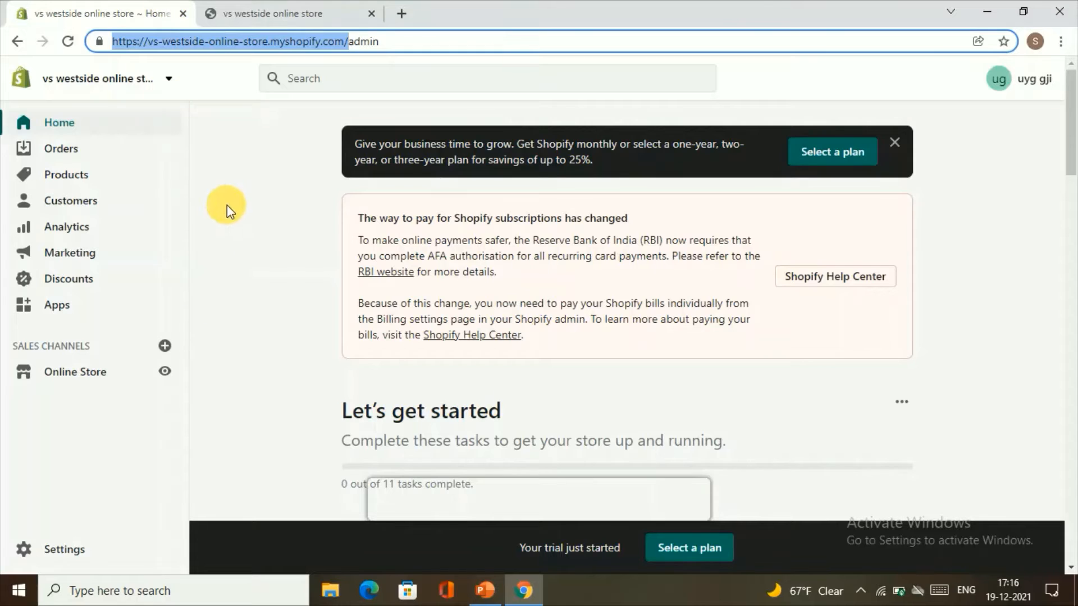
click(281, 162)
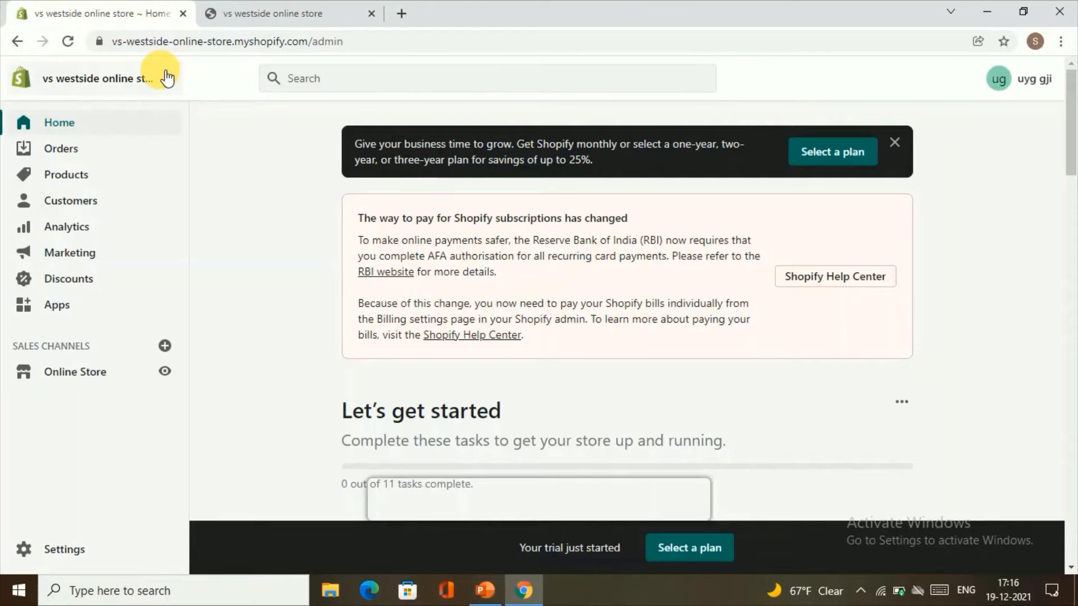
click(312, 11)
click(342, 45)
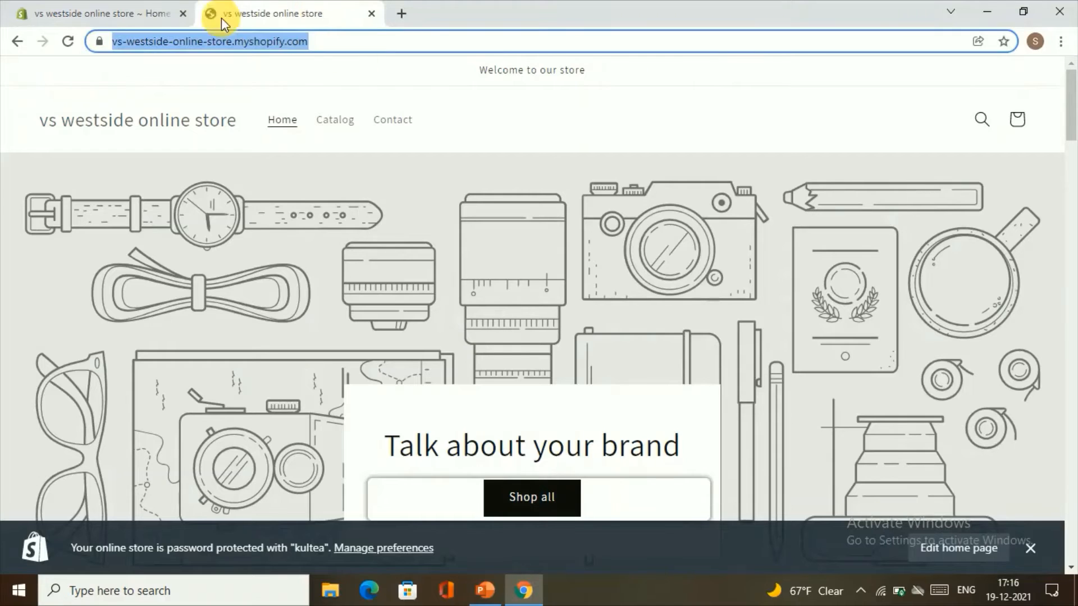
click(353, 41)
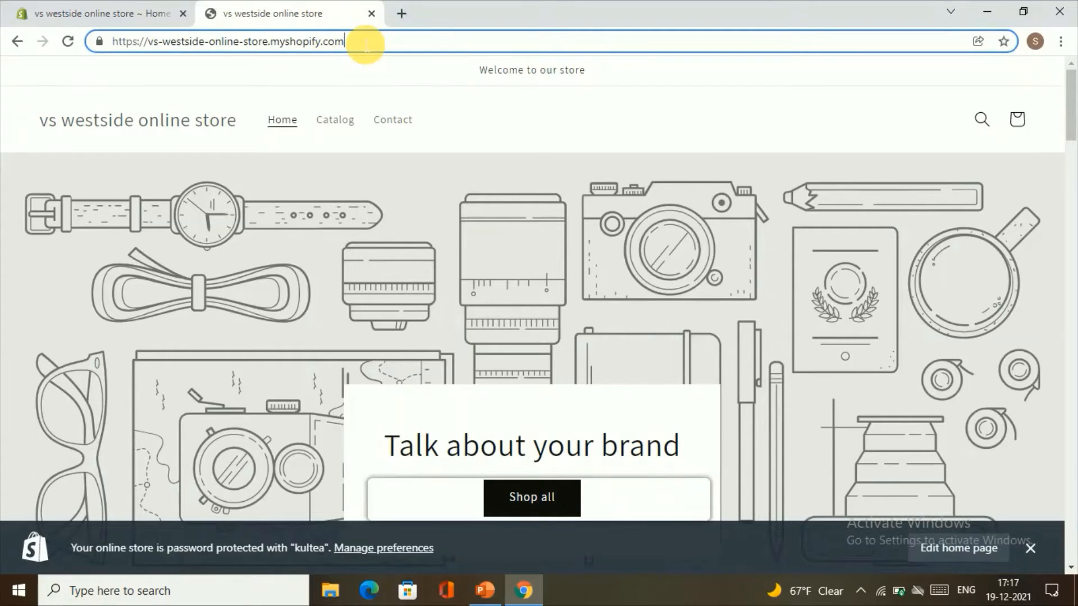
text(adm)
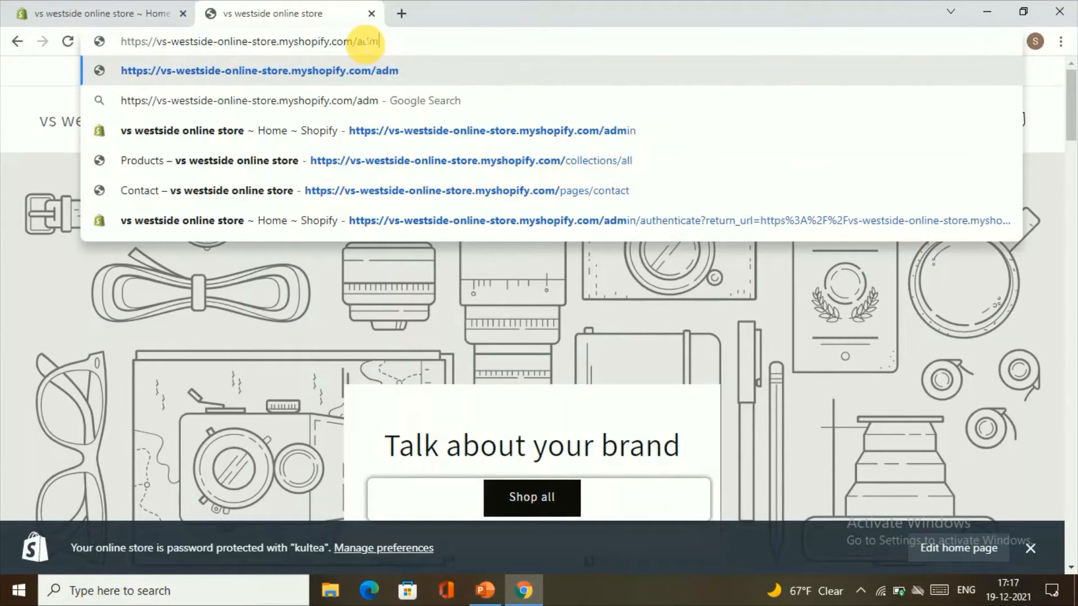
text(in)
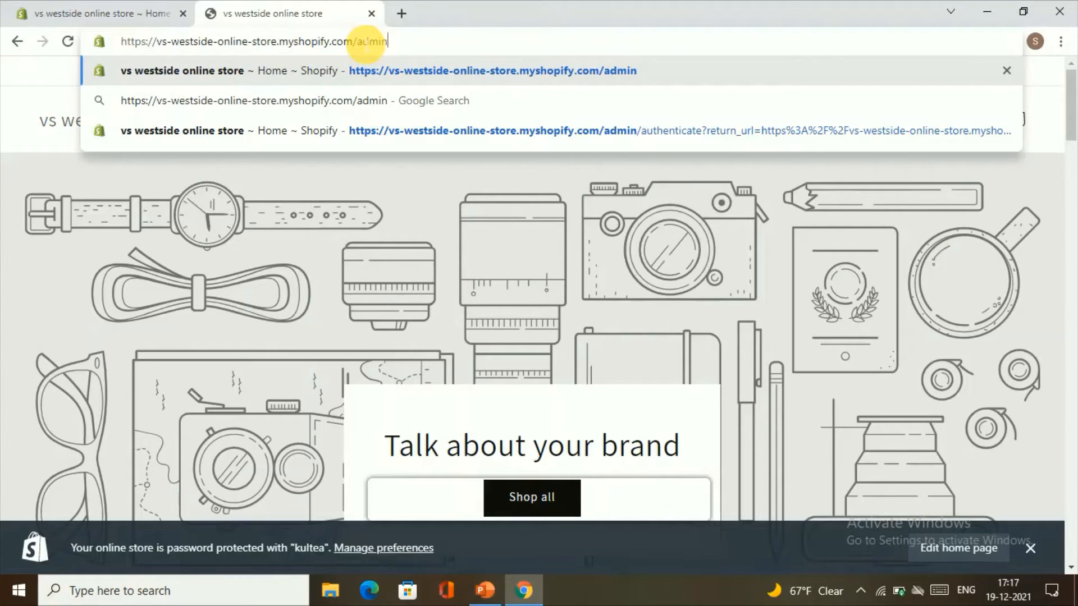
key(Return)
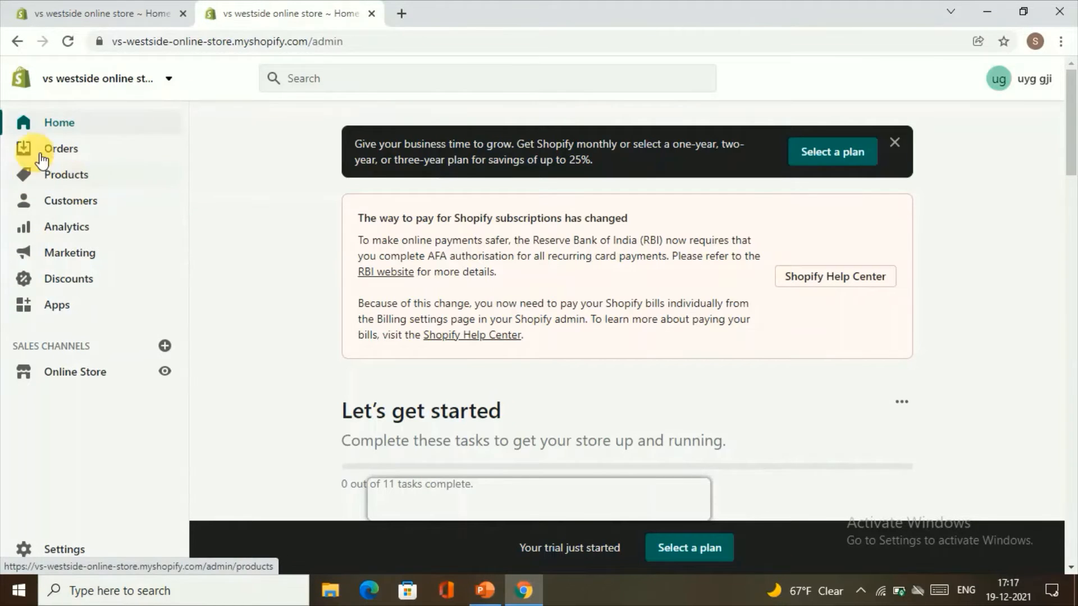
Step: Start adding a new product from the product list and go over its Title and Description fields
click(98, 189)
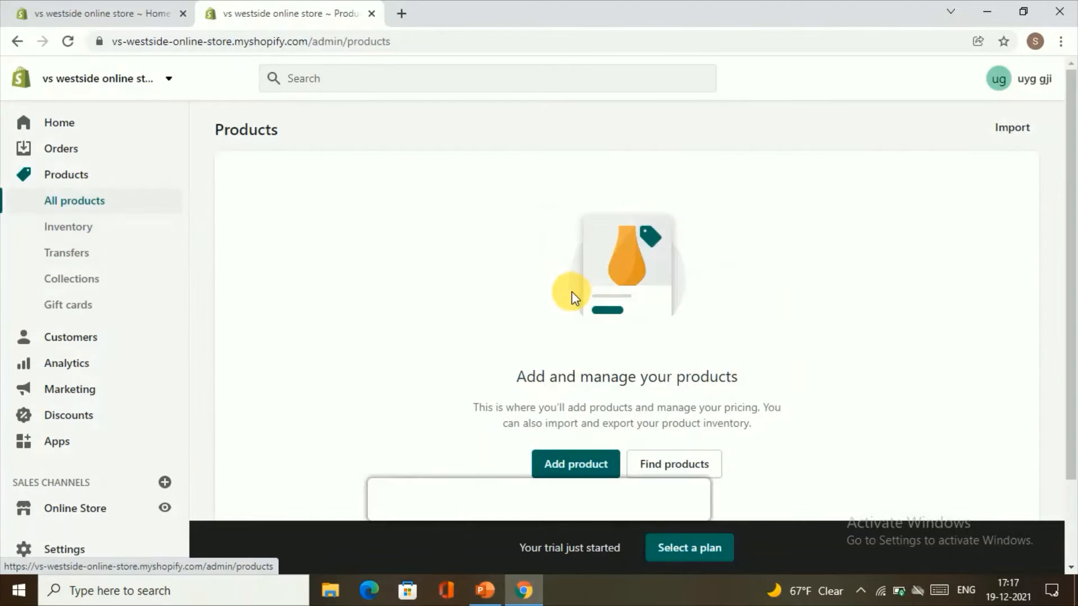
click(553, 469)
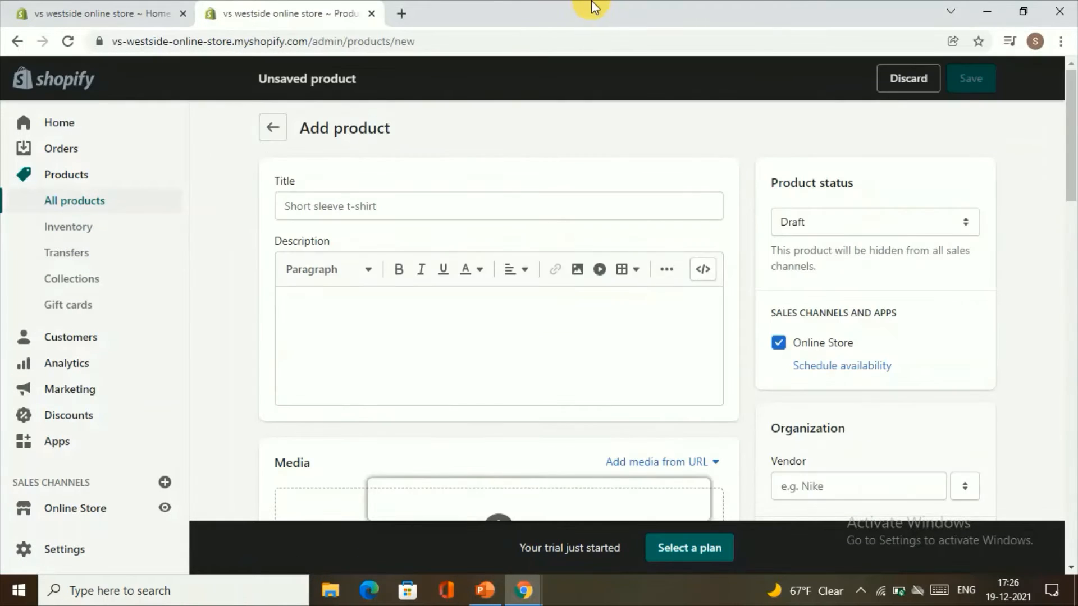
click(408, 216)
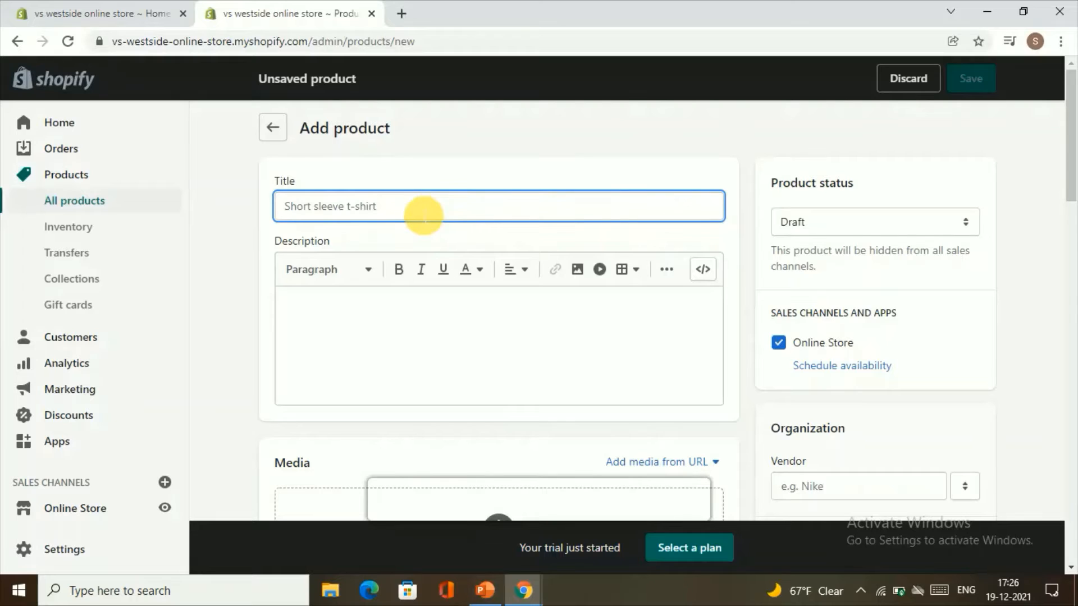
click(423, 355)
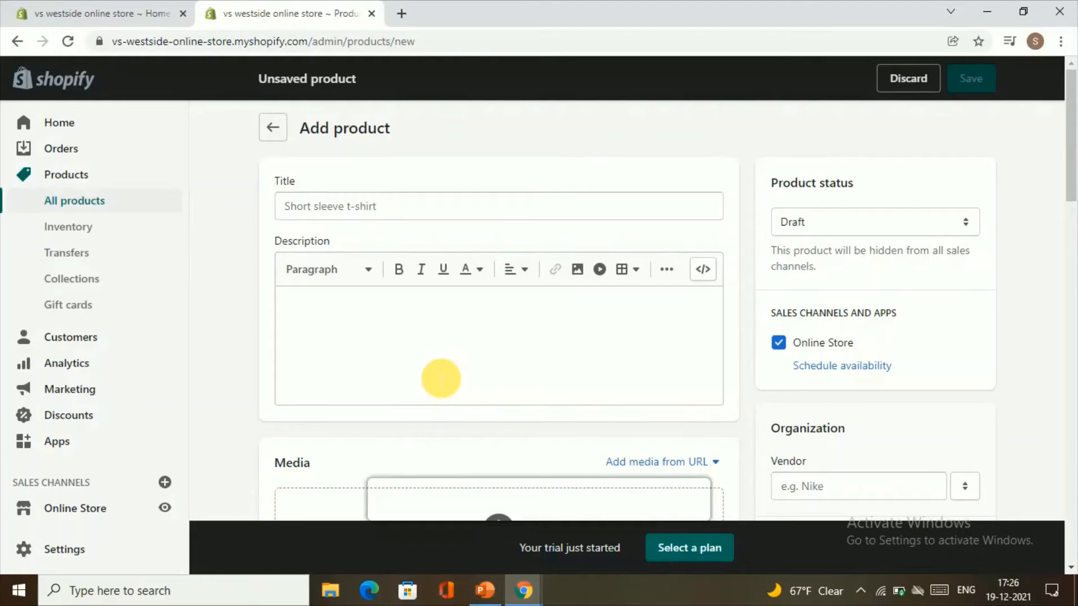
Step: Review the new product's media upload area and its Price, Cost per item and Compare at price fields, including the compare-at help
scroll(440, 370, down, 5)
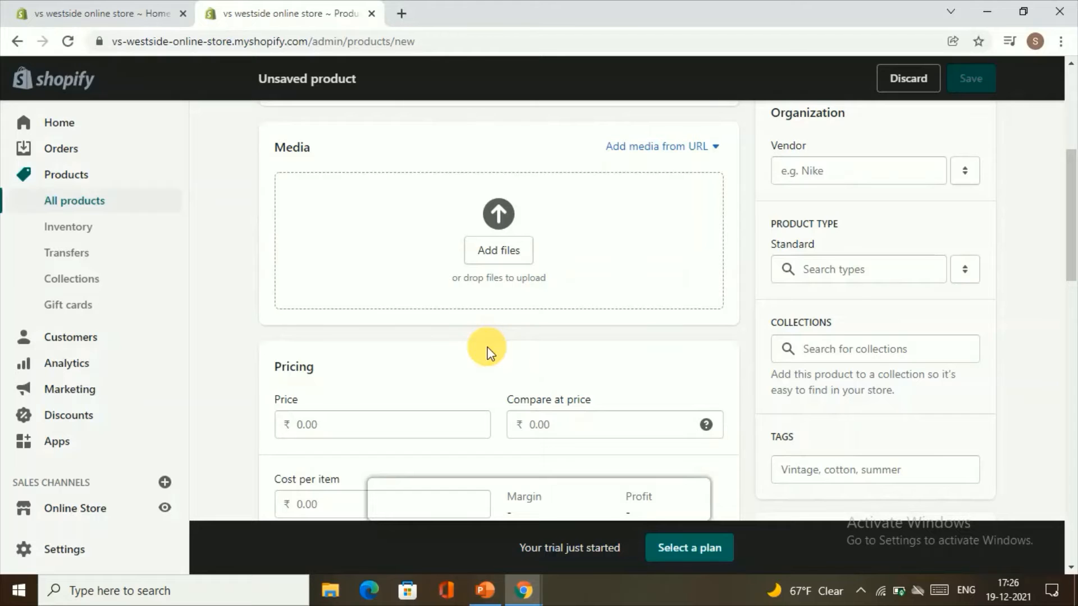
scroll(483, 389, down, 2)
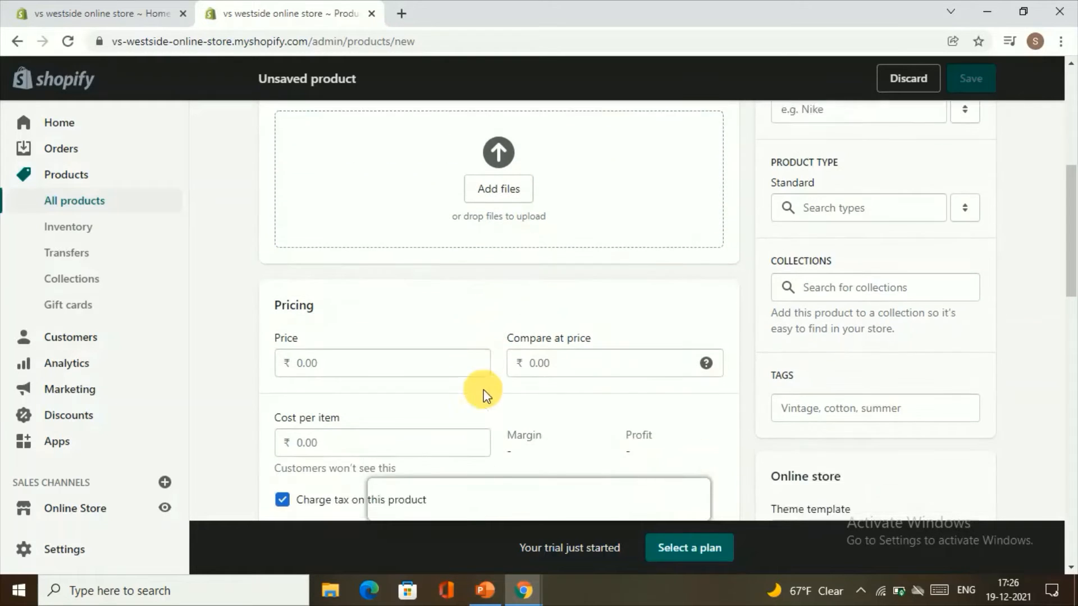
click(440, 352)
scroll(440, 352, down, 4)
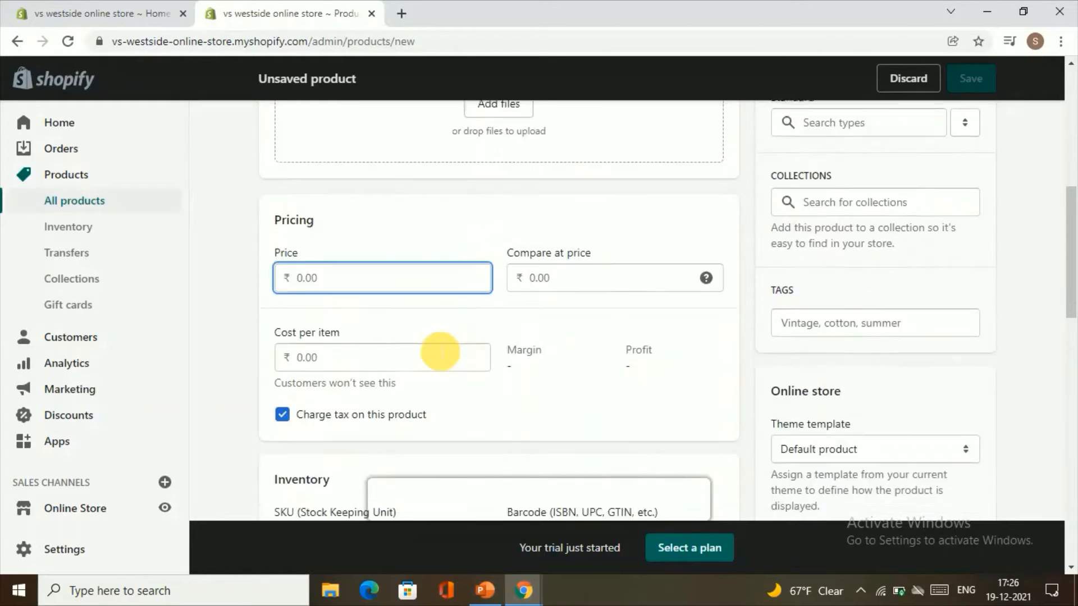
click(428, 192)
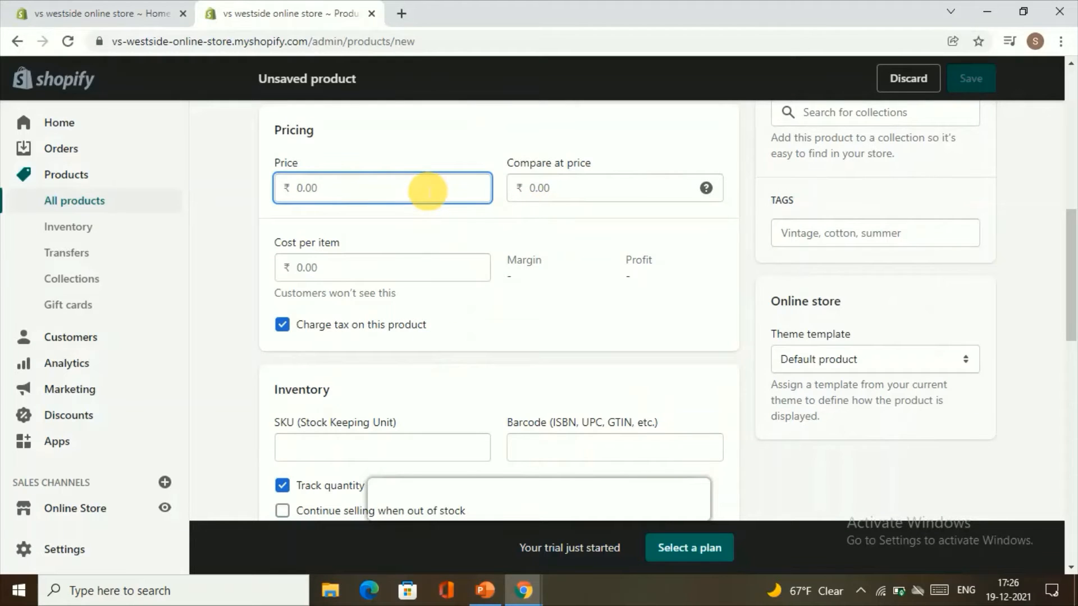
click(403, 276)
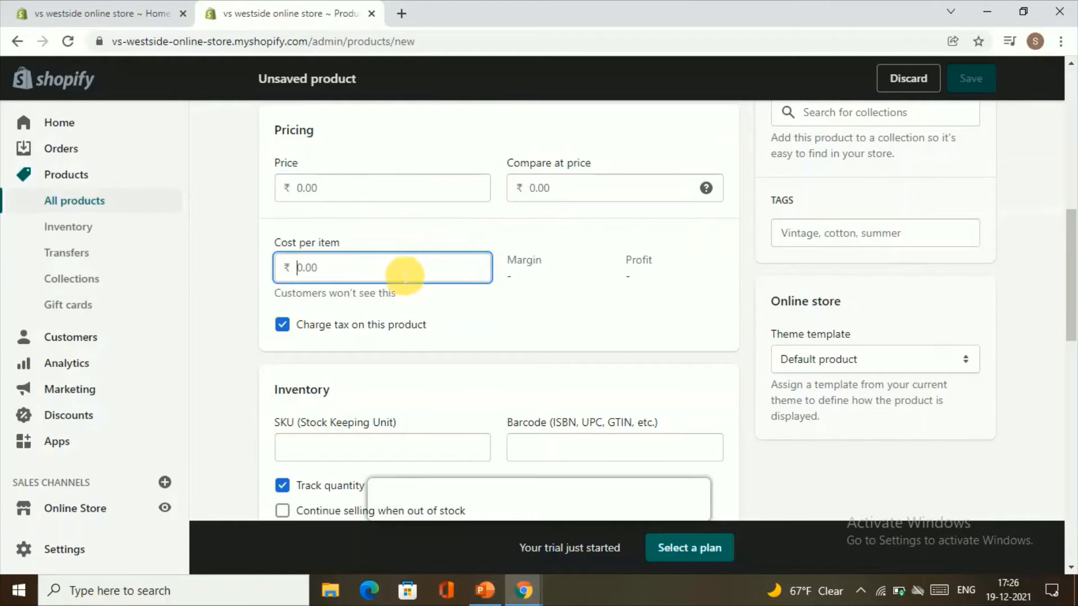
scroll(405, 247, down, 1)
scroll(600, 180, up, 2)
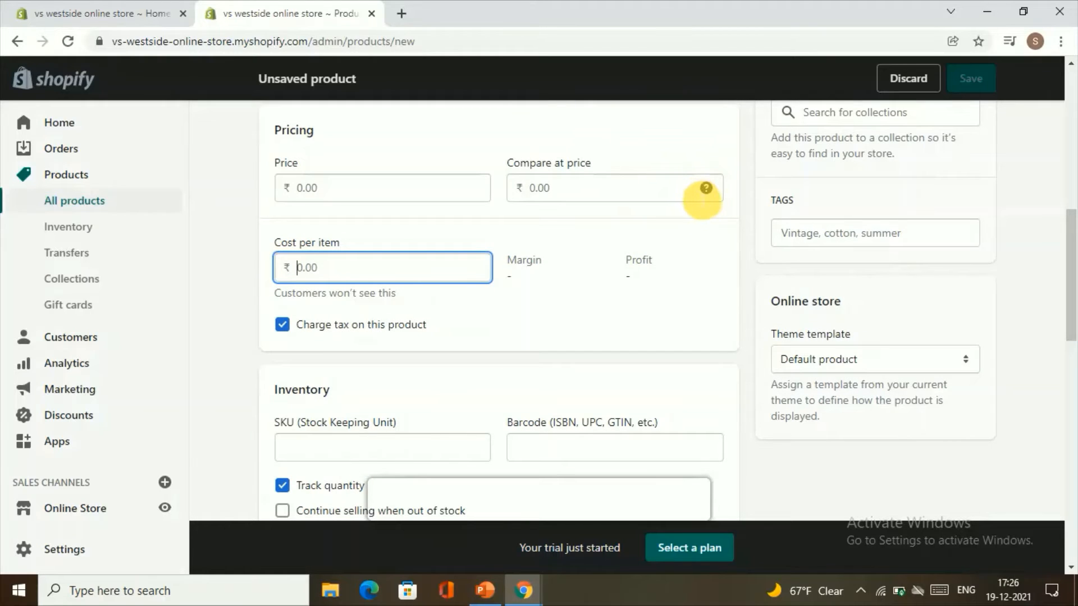
click(709, 196)
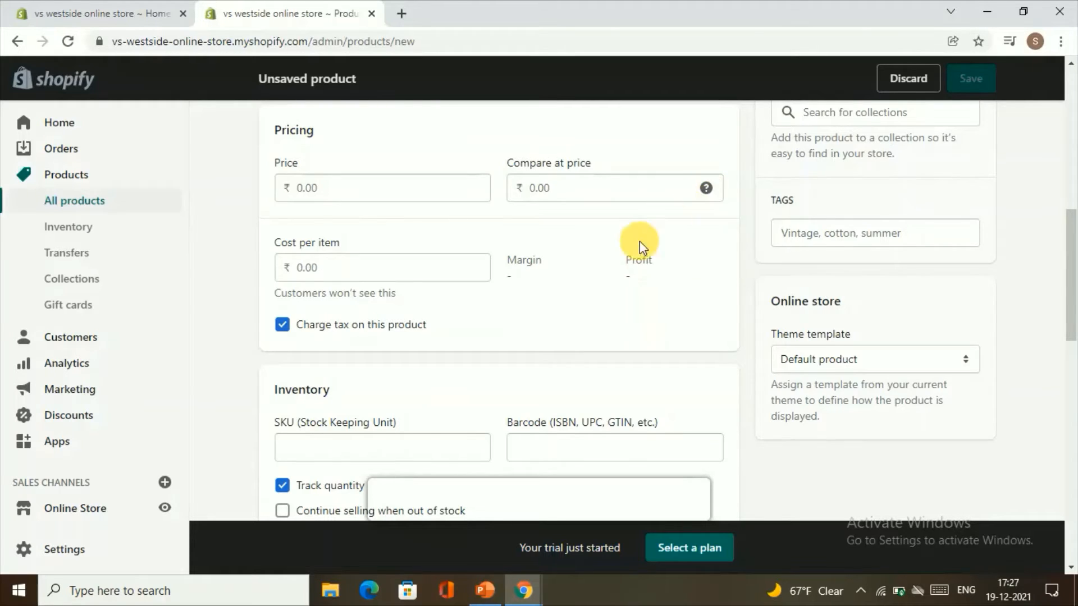
Step: Review the new product's inventory section, including the SKU and Barcode fields and the quantity tracking options
scroll(527, 245, down, 1)
scroll(585, 280, down, 1)
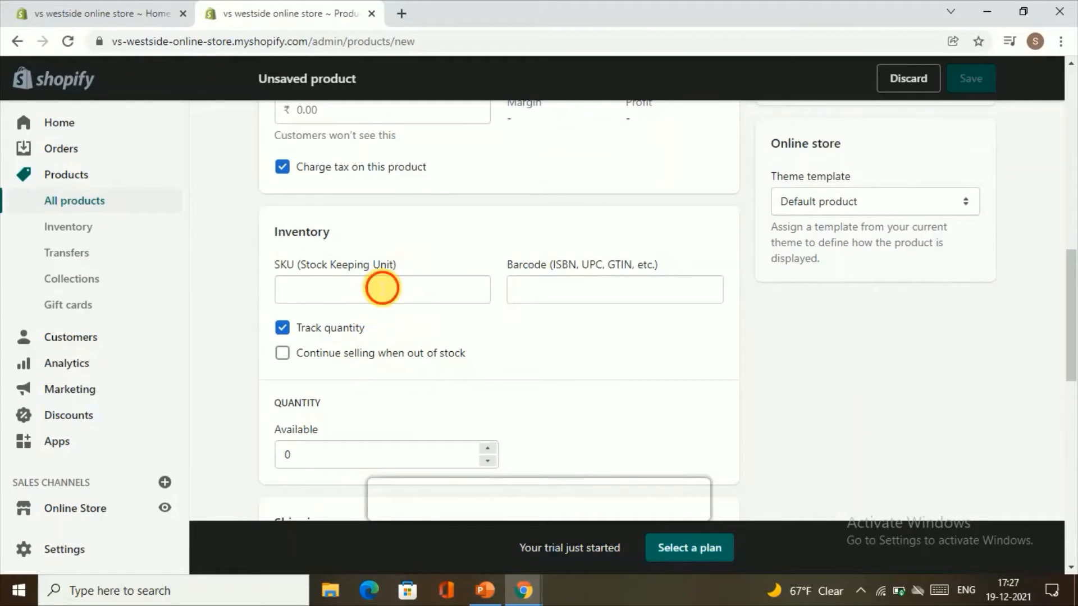
click(380, 291)
click(597, 291)
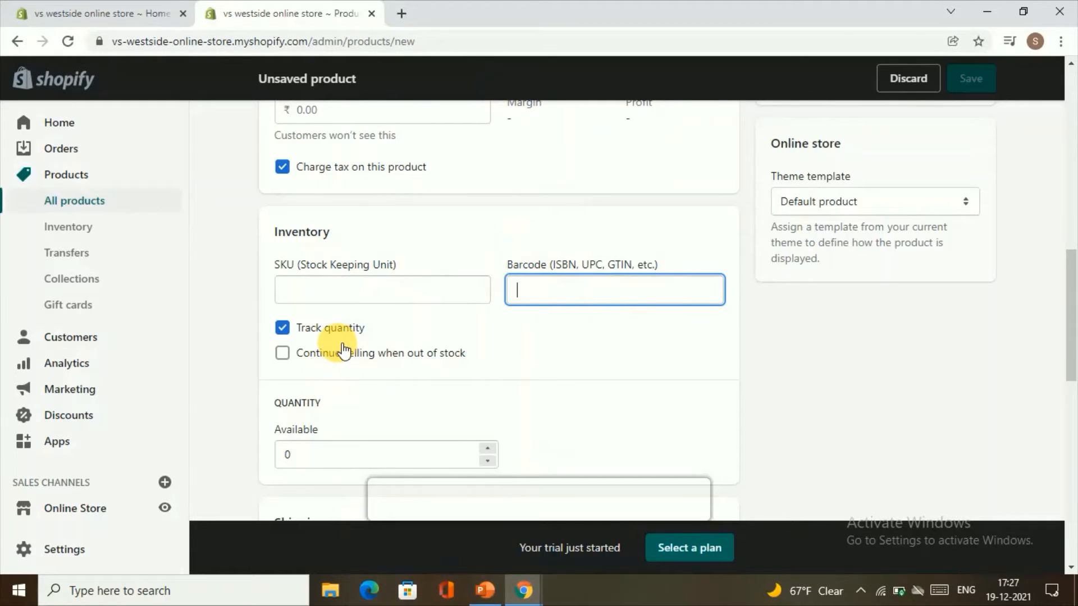
Step: Review the new product's shipping section, including the weight, country of origin and HS code fields
scroll(339, 345, down, 1)
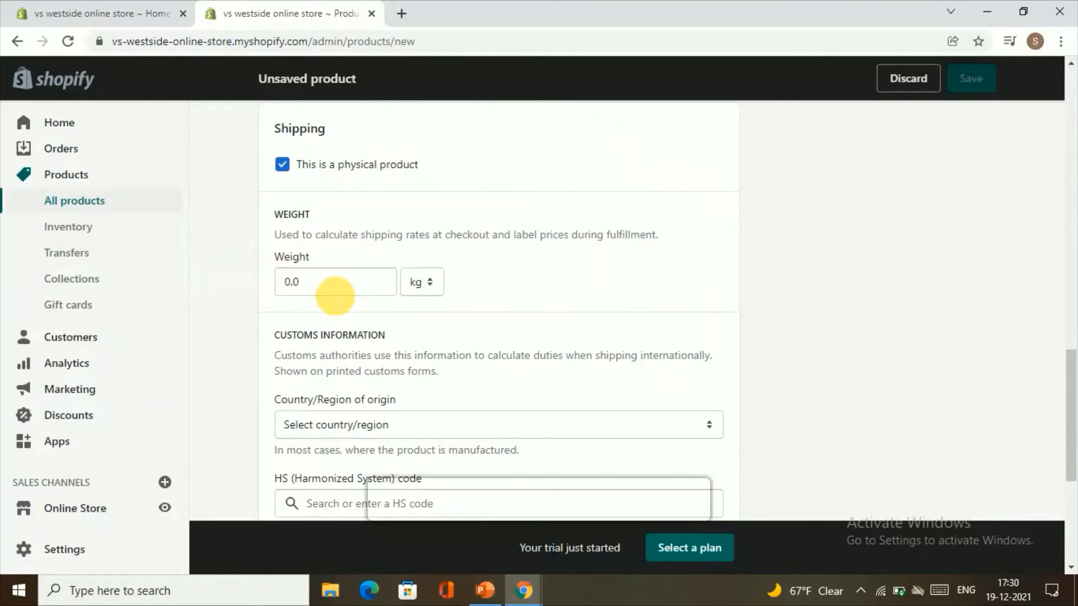
click(334, 289)
scroll(335, 290, down, 3)
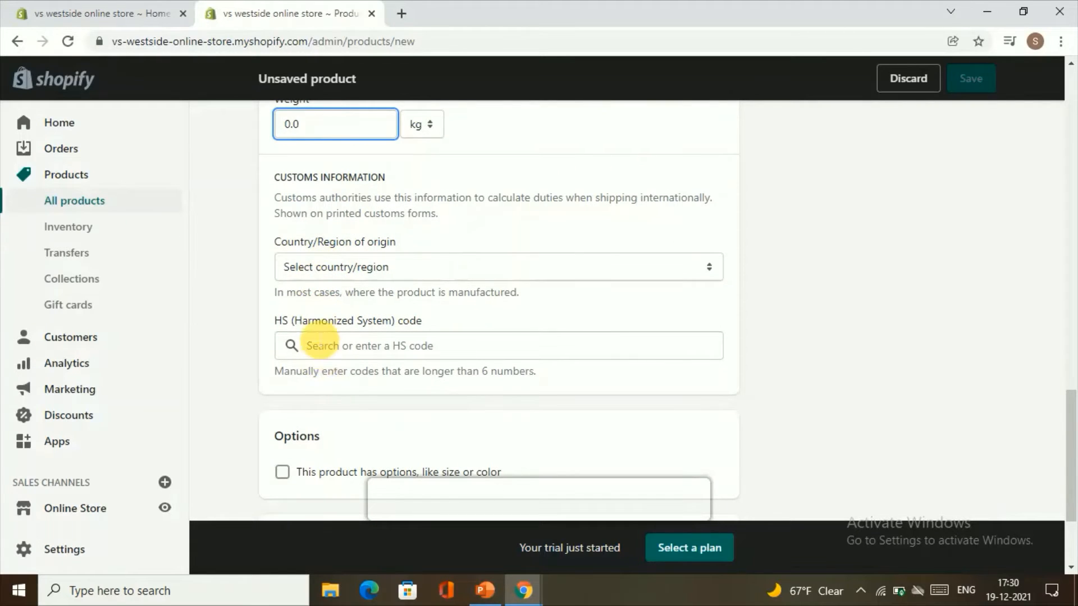
scroll(297, 362, up, 5)
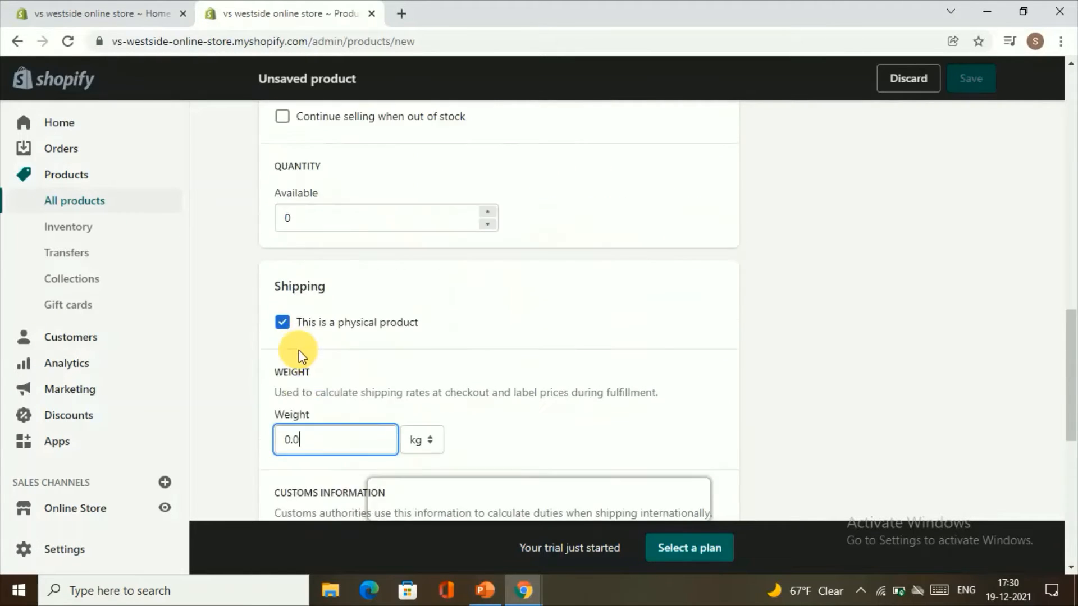
Step: Turn the physical product setting off and back on, and look over the customs information and Options sections
click(284, 322)
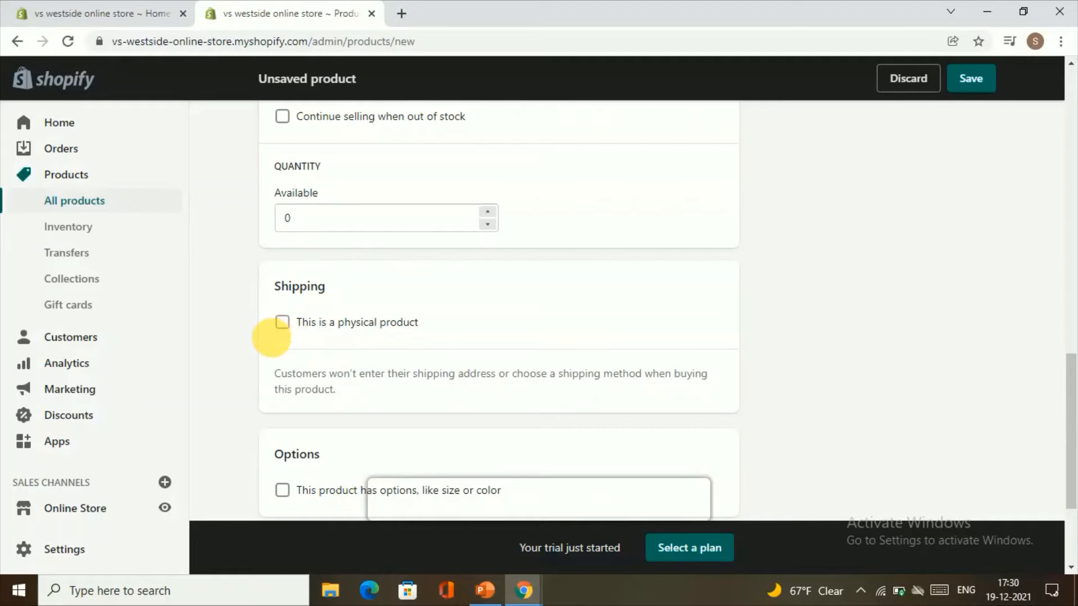
click(282, 322)
scroll(290, 321, down, 5)
scroll(291, 321, down, 2)
scroll(286, 307, up, 4)
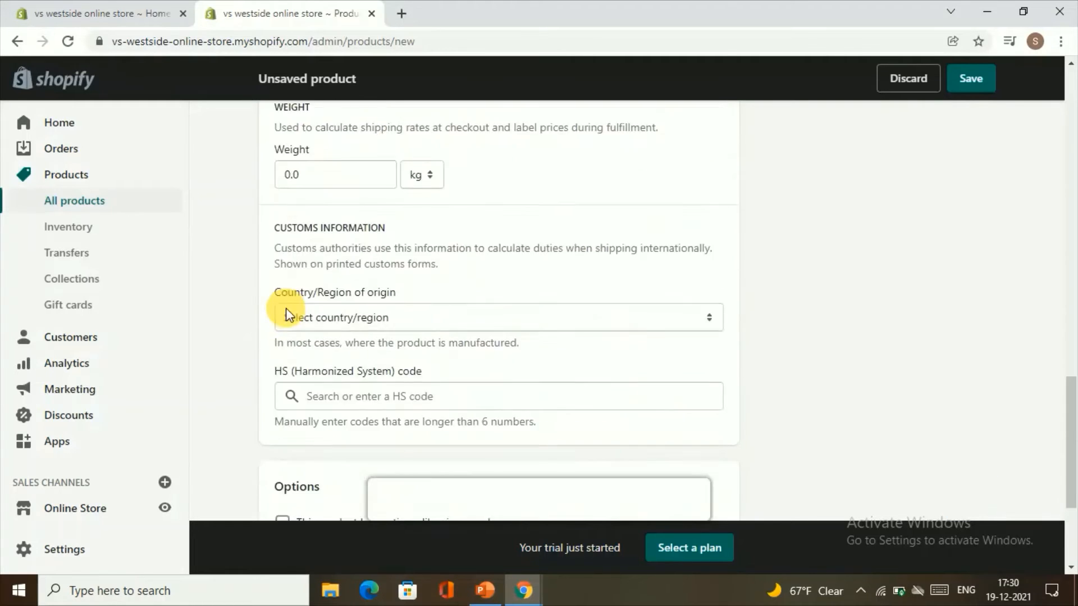
scroll(308, 244, down, 4)
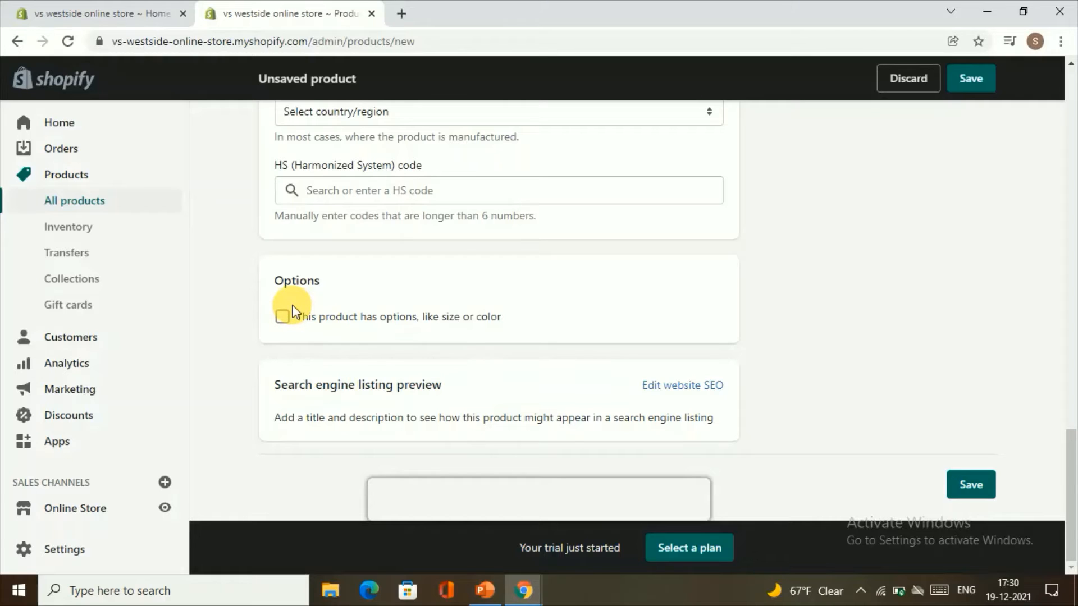
Step: Enable product options for the new product and set the first option's name to Style, leaving its values empty
click(283, 318)
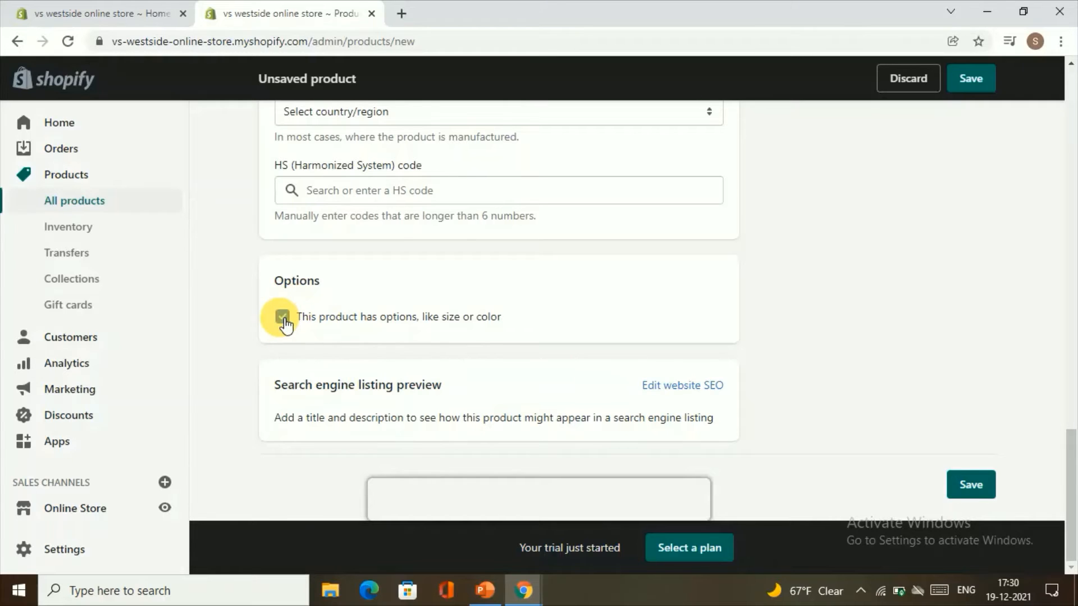
scroll(288, 312, down, 1)
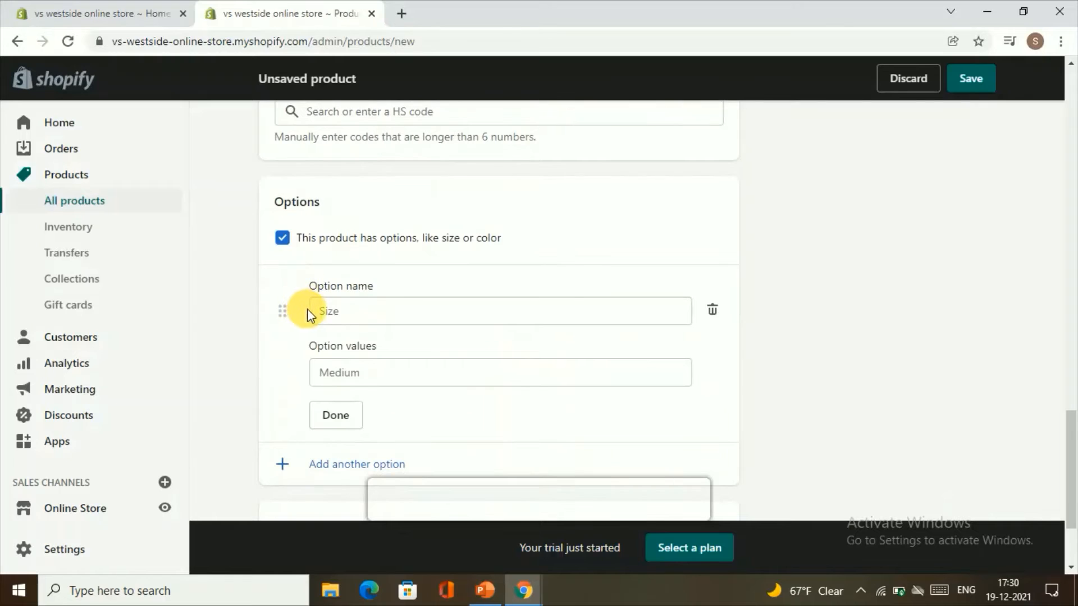
click(353, 311)
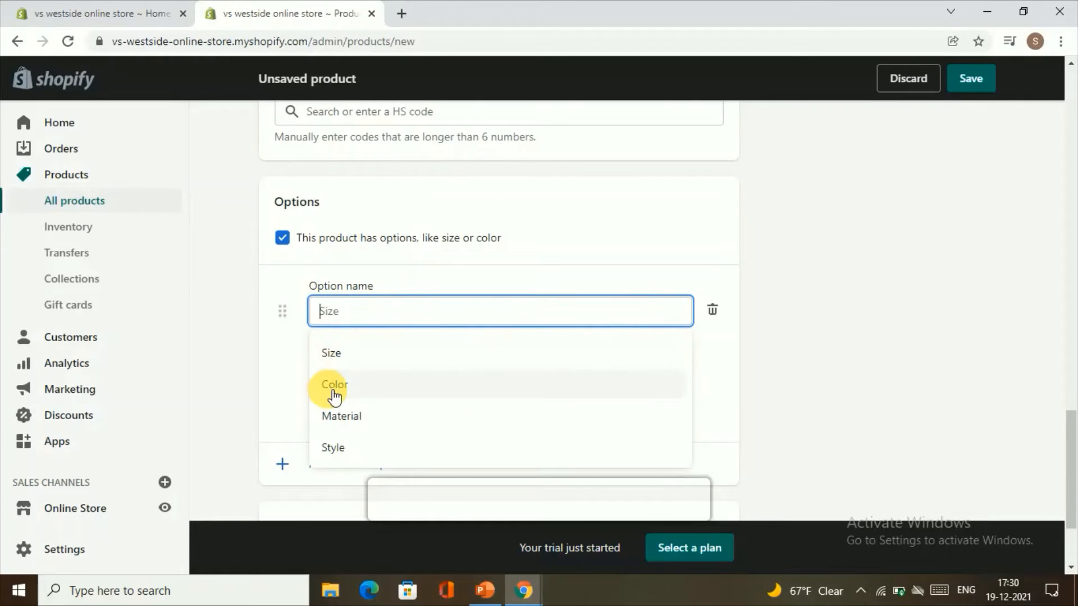
click(332, 448)
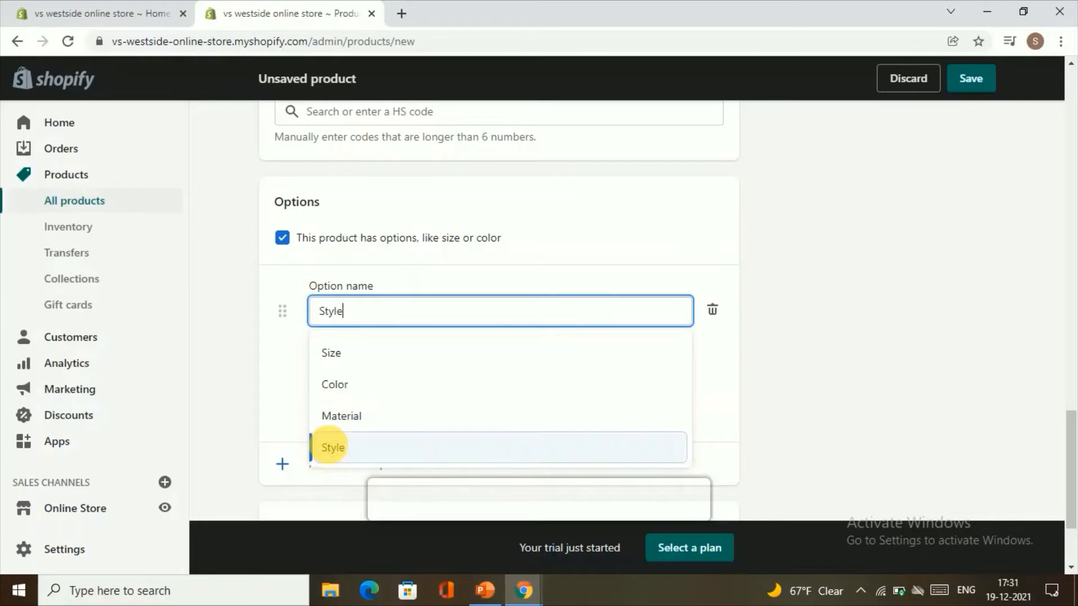
click(343, 373)
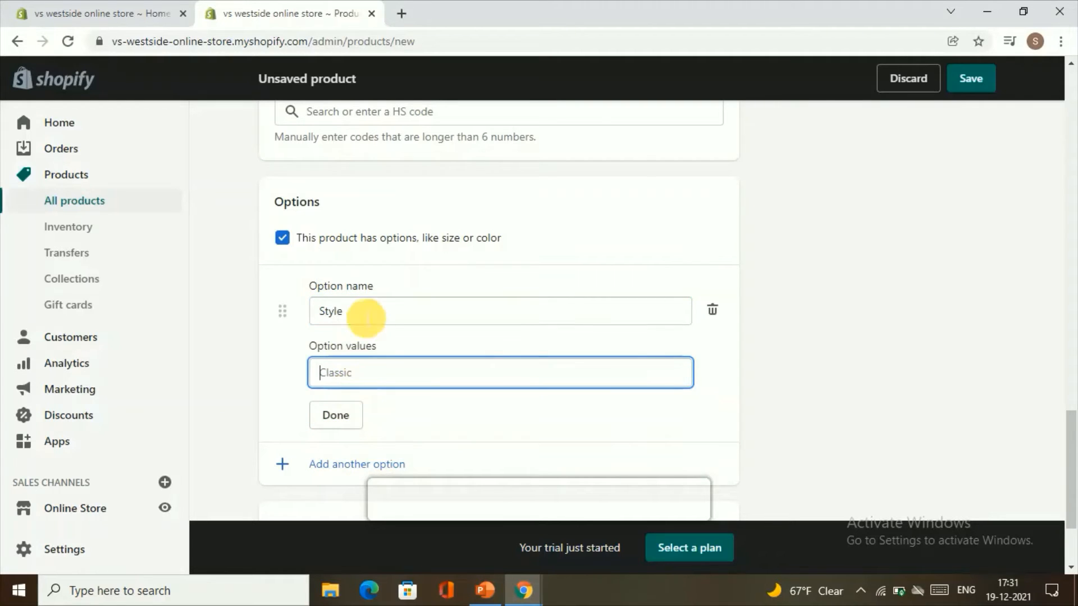
scroll(342, 376, down, 2)
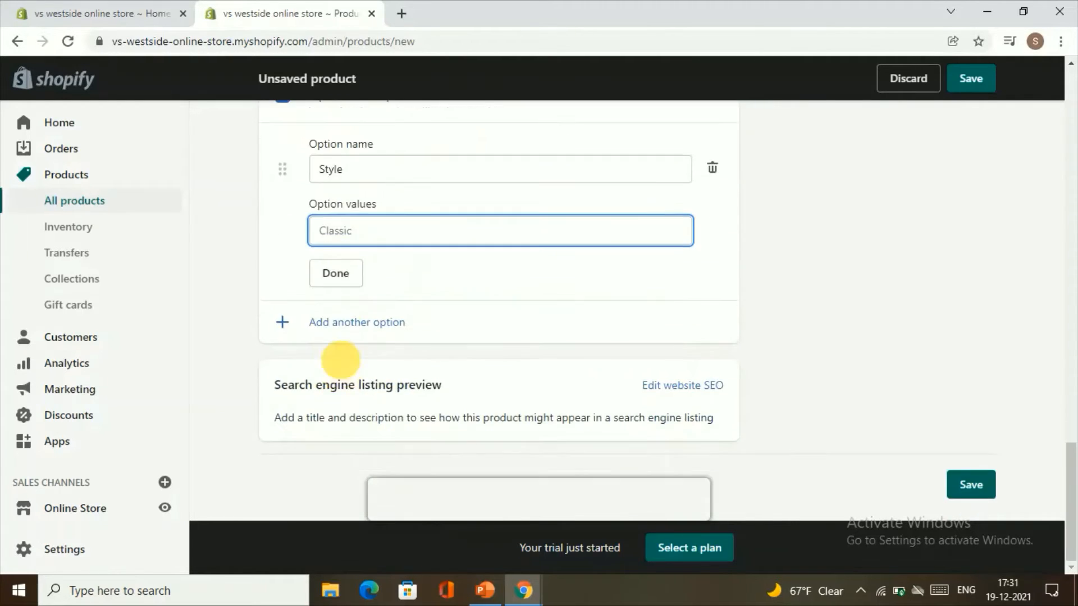
click(372, 261)
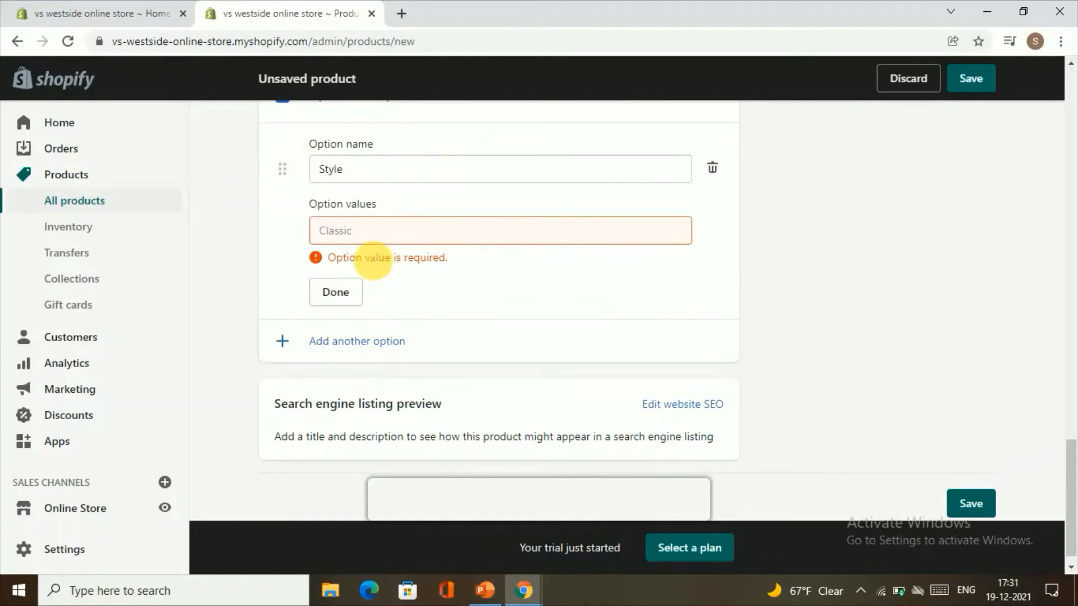
Step: Add a second, empty option to the new product below the Style option
click(352, 302)
click(306, 343)
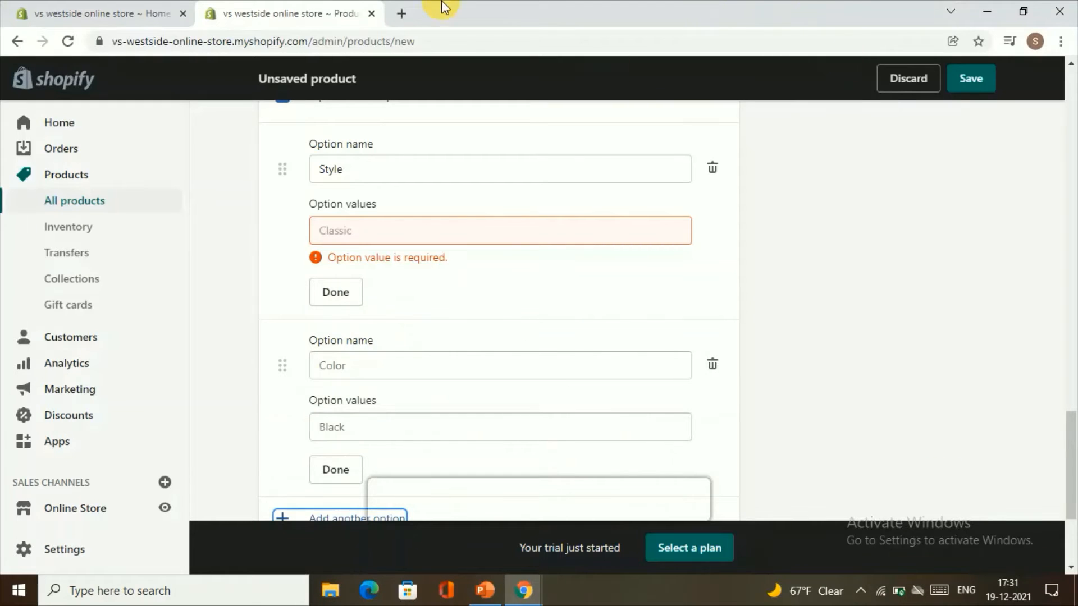
scroll(453, 308, down, 3)
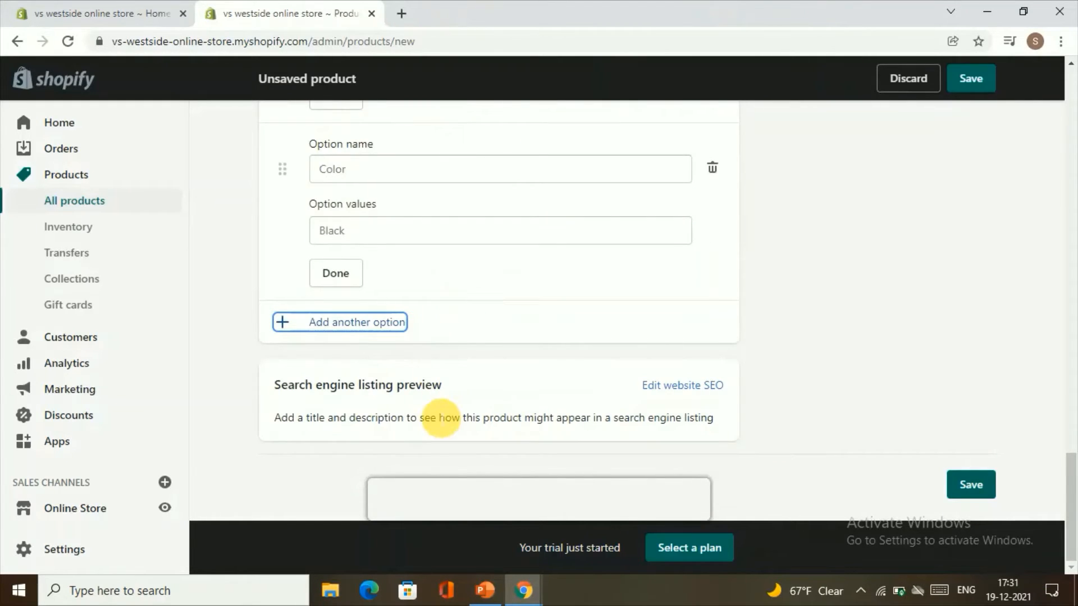
scroll(432, 410, up, 2)
scroll(438, 407, down, 2)
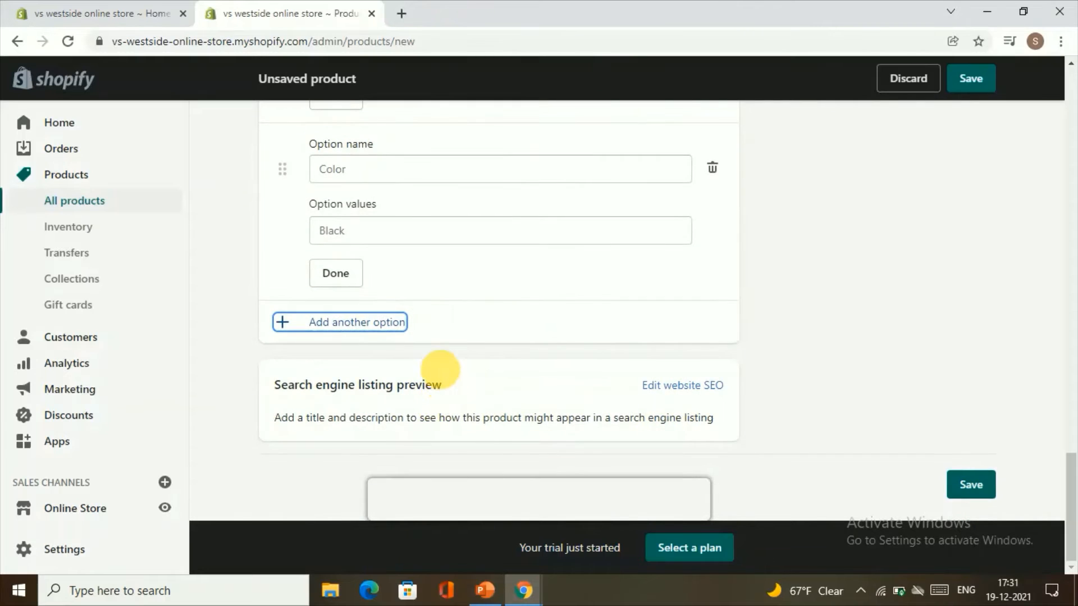
Step: Review the new product's status choices, keeping it as Draft
scroll(508, 315, up, 15)
scroll(675, 308, up, 5)
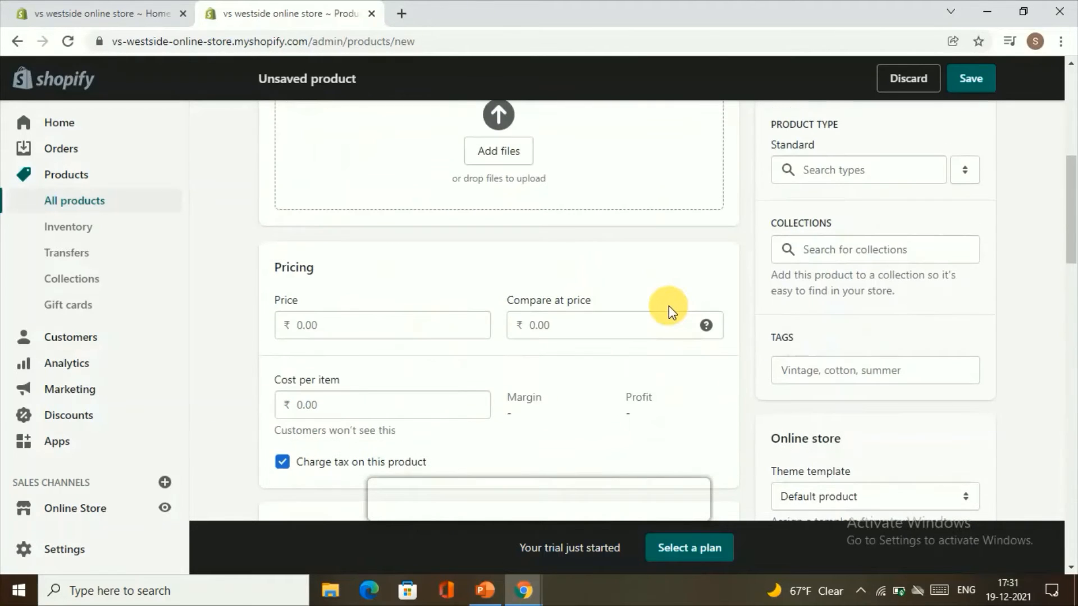
scroll(842, 299, up, 6)
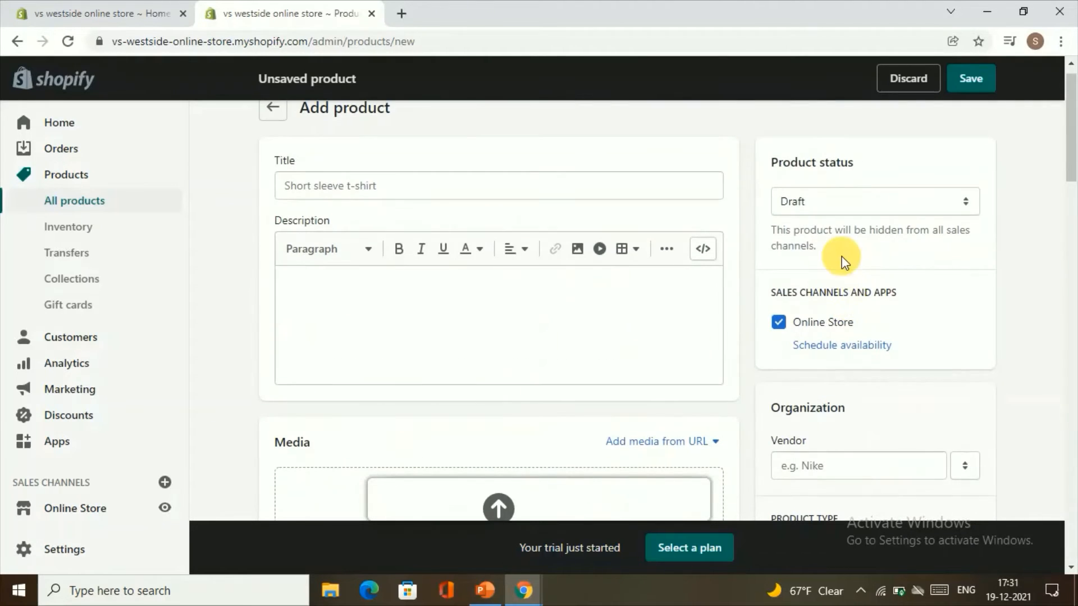
click(959, 207)
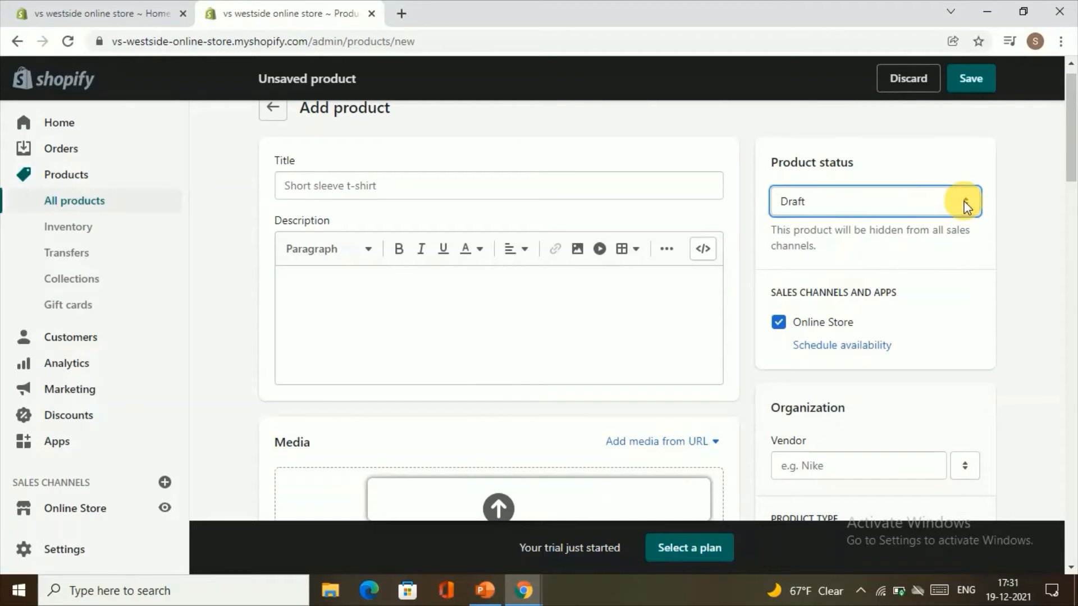
click(801, 233)
Step: Review the new product's Organization fields, including vendor, product type, collections and tags, and its theme template setting
scroll(792, 251, down, 5)
scroll(827, 190, up, 3)
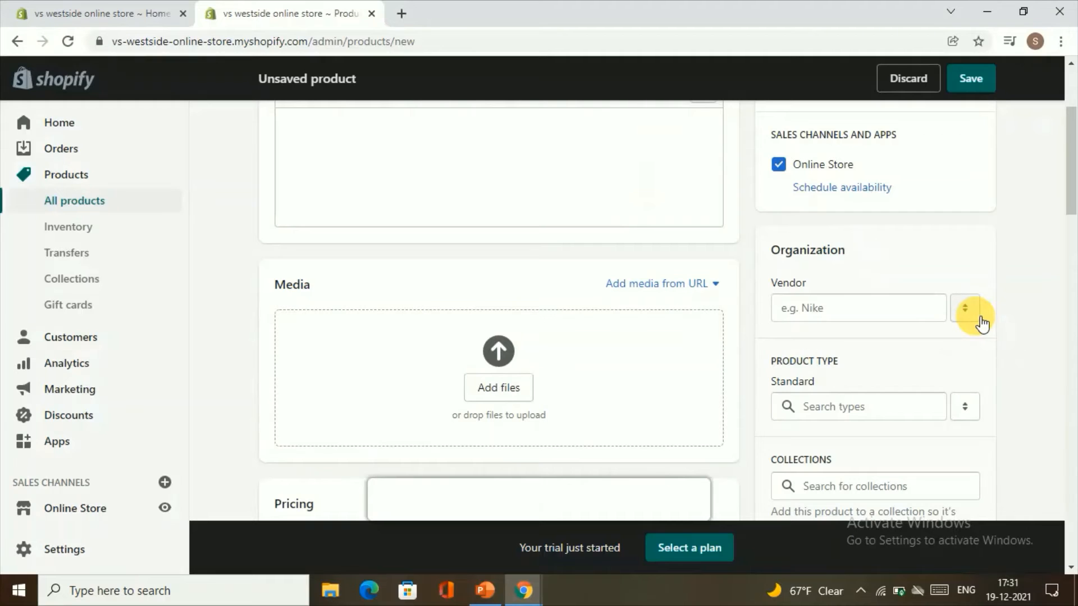
click(974, 312)
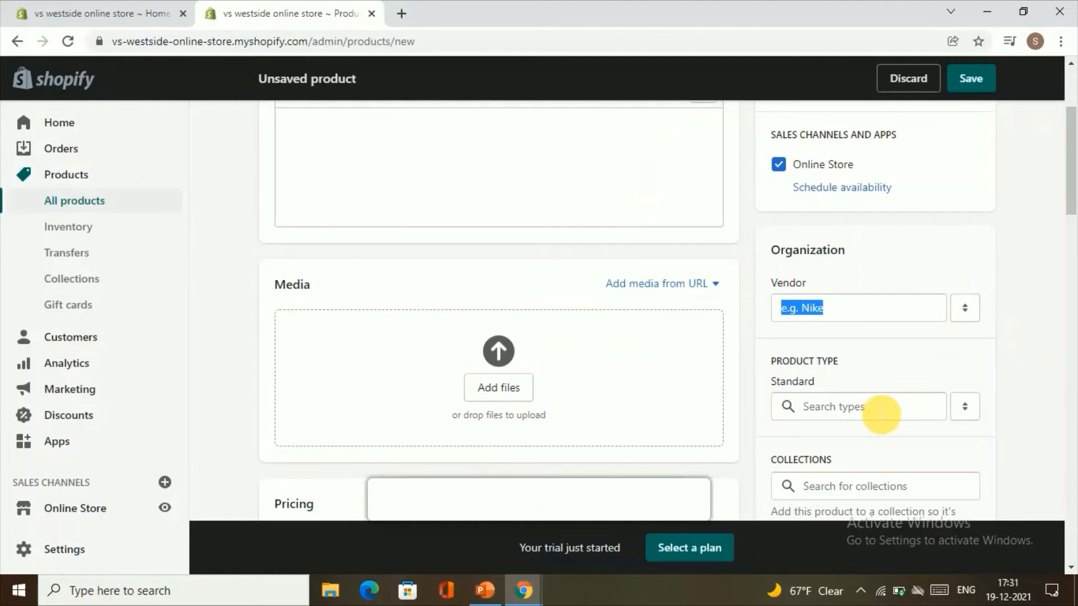
scroll(786, 388, down, 3)
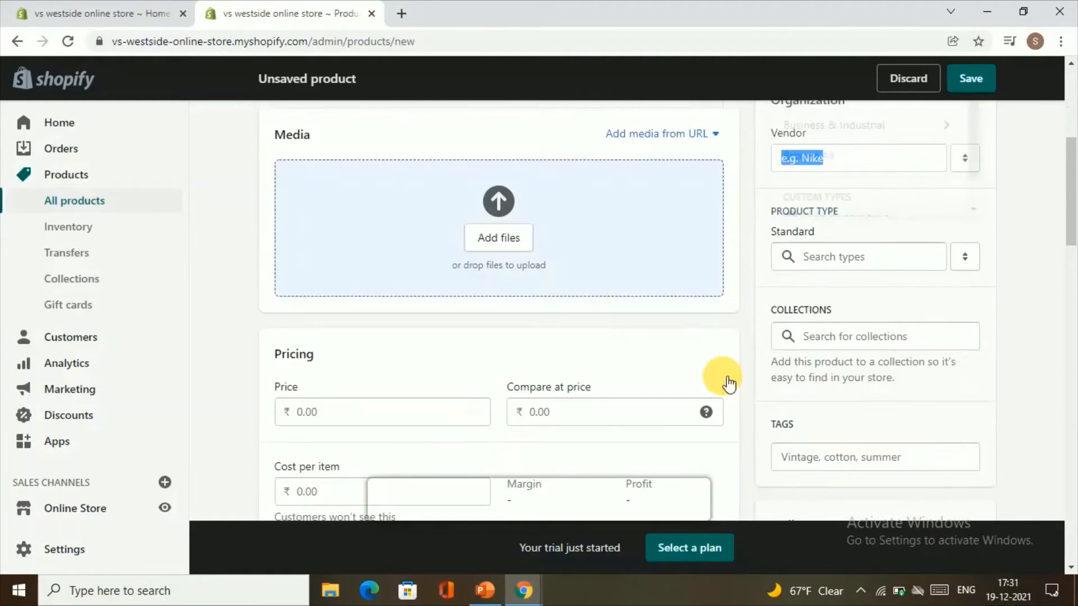
scroll(846, 251, down, 5)
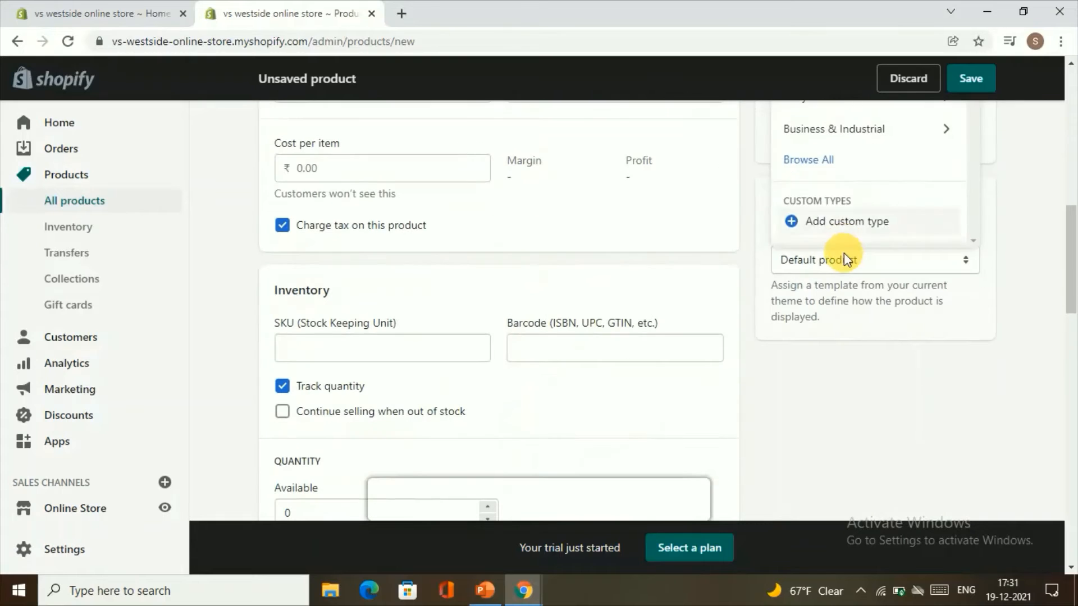
click(844, 253)
scroll(847, 279, up, 2)
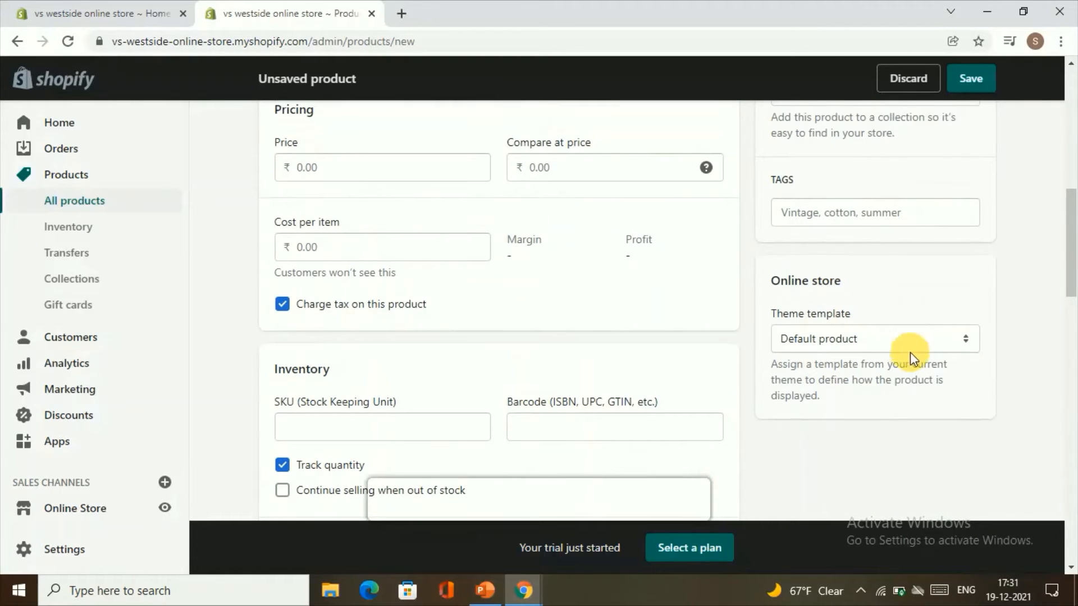
Step: Try to save the new product with its title and option values left blank
scroll(848, 270, up, 7)
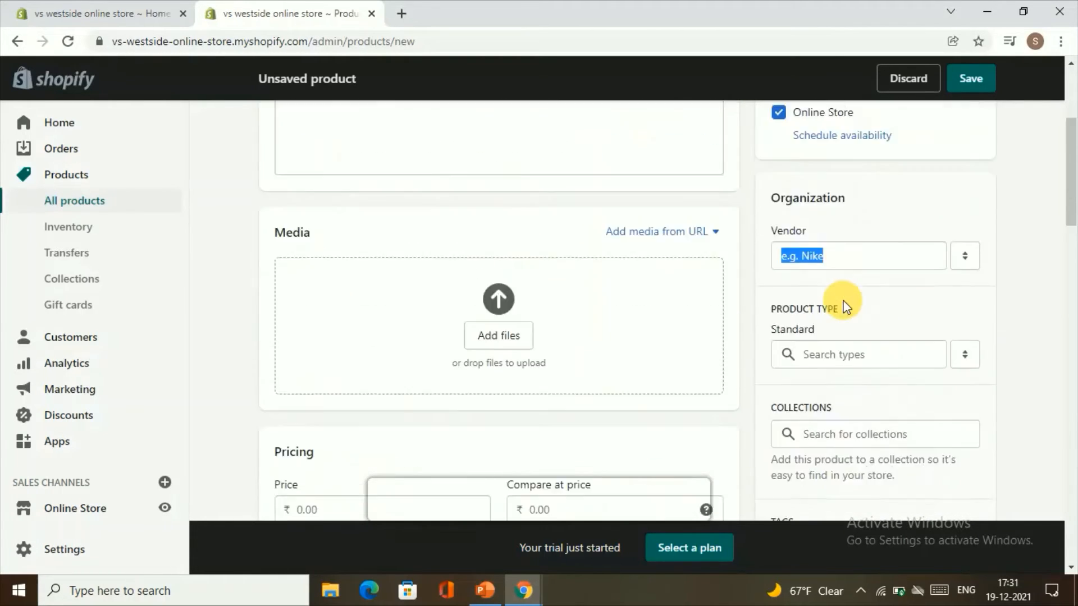
scroll(368, 325, up, 3)
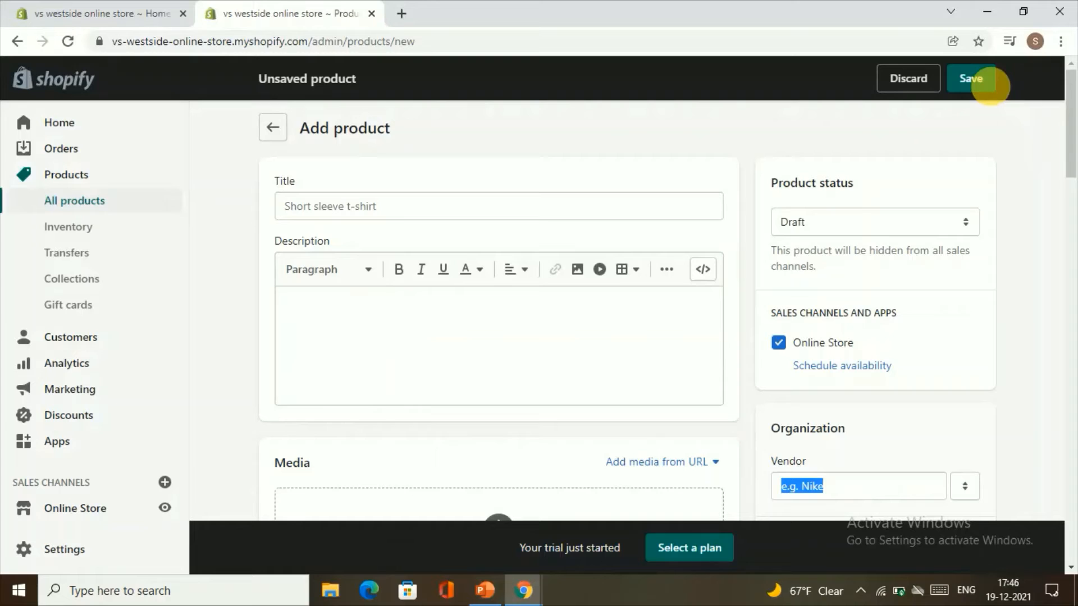
click(987, 89)
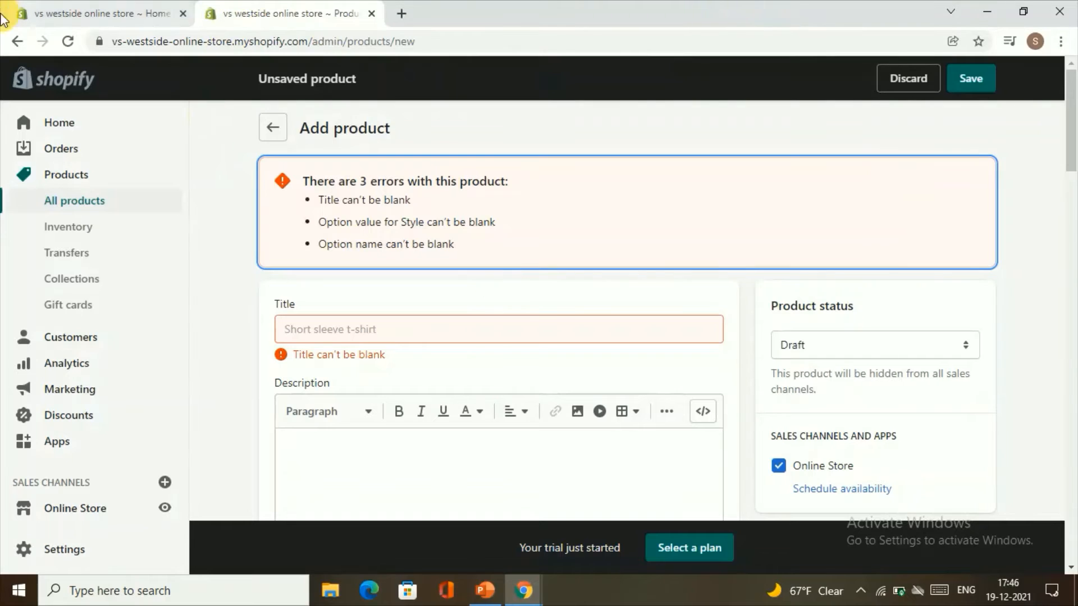
Step: Open the storefront at vs-westside-online-store.myshopify.com in the first browser tab and view its Catalog page
click(48, 7)
click(354, 45)
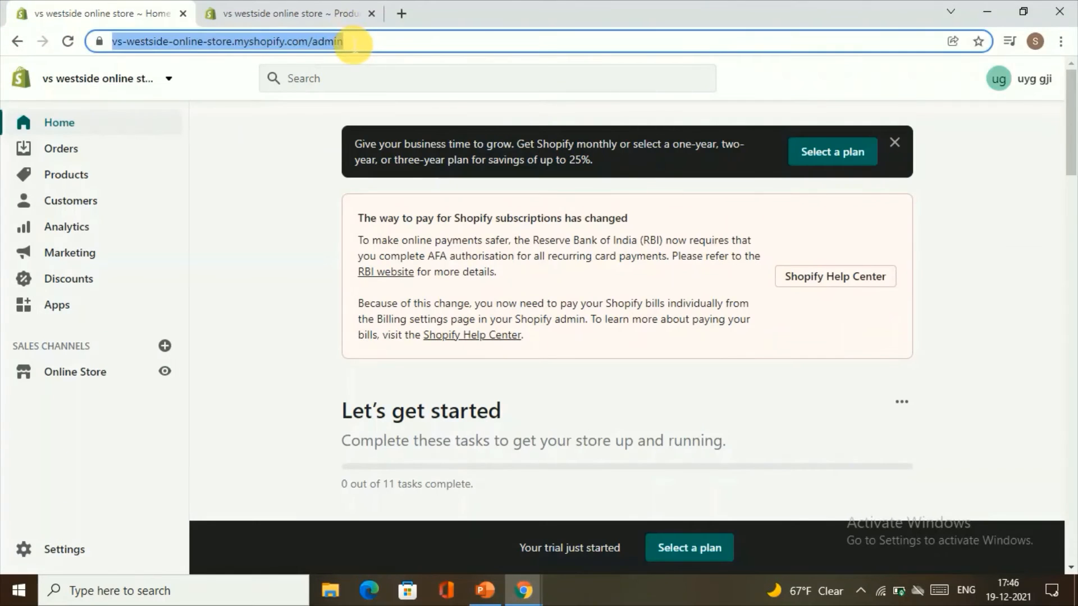
click(354, 47)
key(BackSpace)
key(BackSpace)
key(BackSpace)
key(BackSpace)
key(BackSpace)
key(BackSpace)
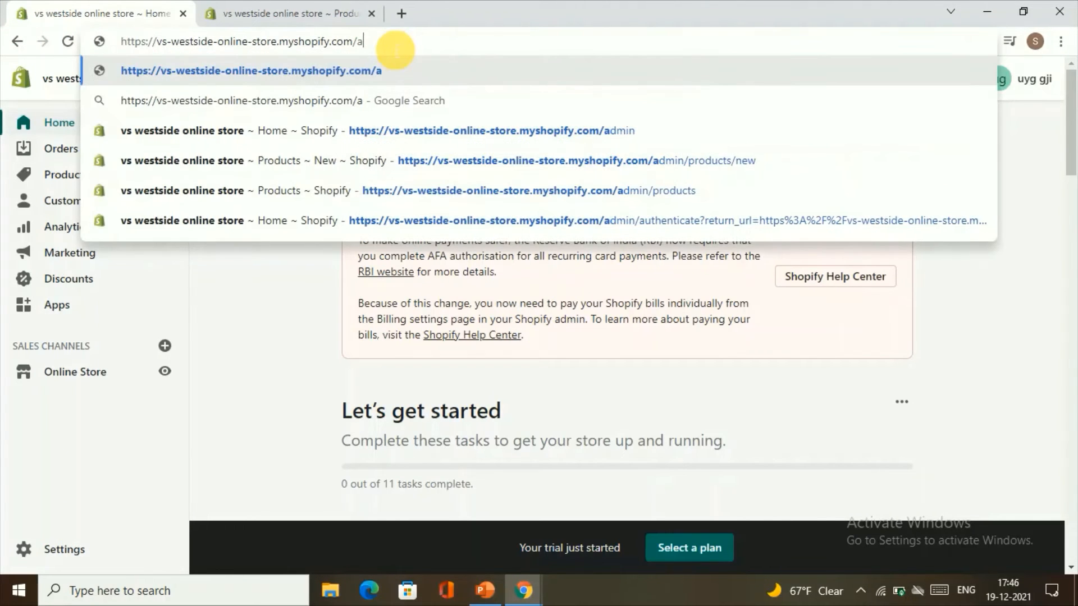
key(Return)
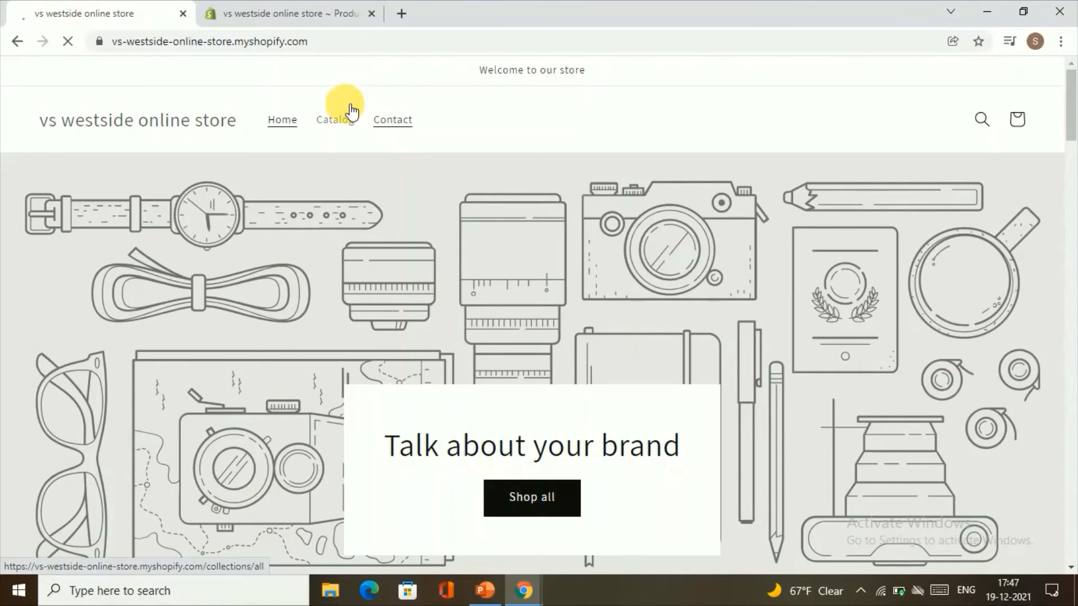
click(339, 128)
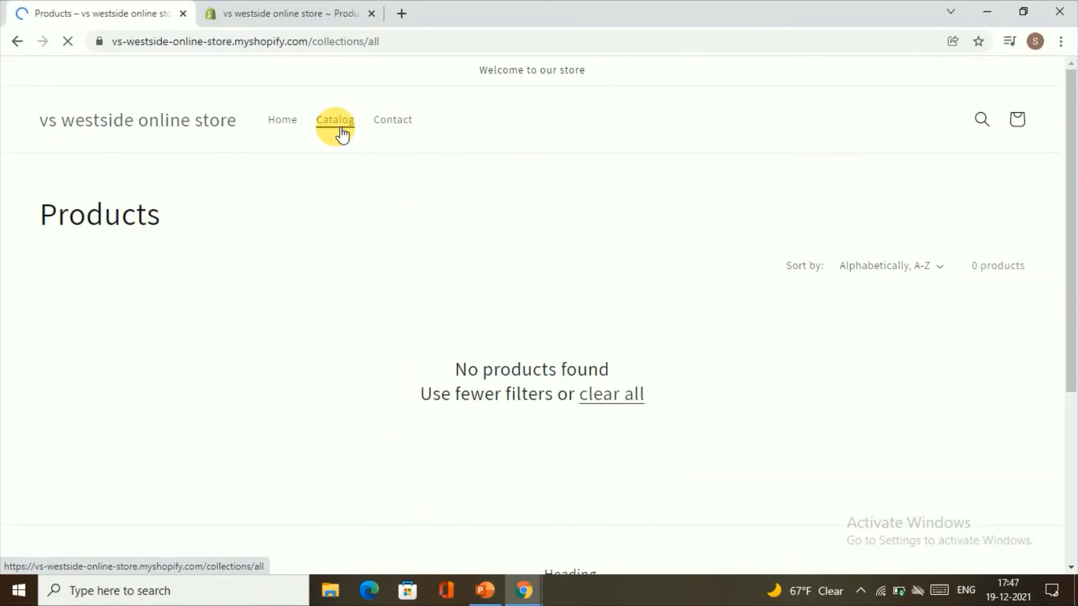
scroll(331, 157, down, 1)
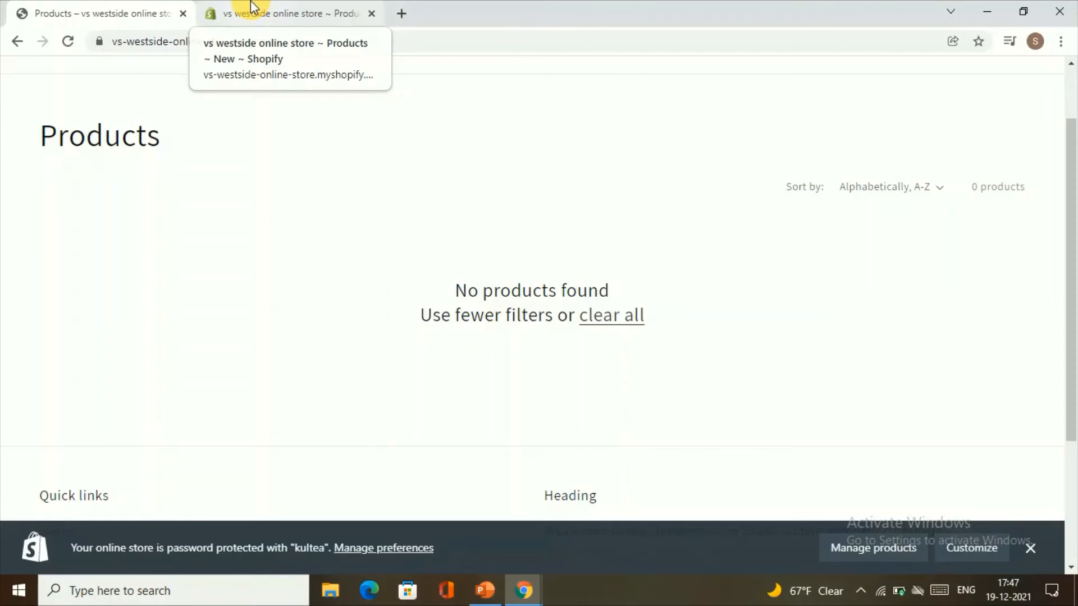
Step: Leave the unsaved product for the admin home page, discarding its changes
click(251, 7)
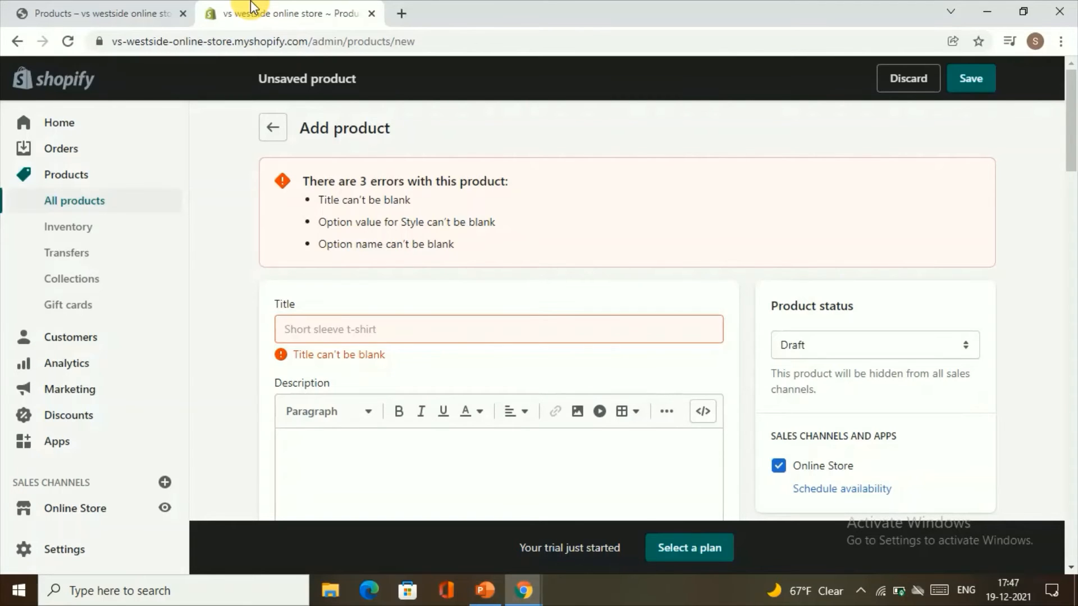
click(51, 124)
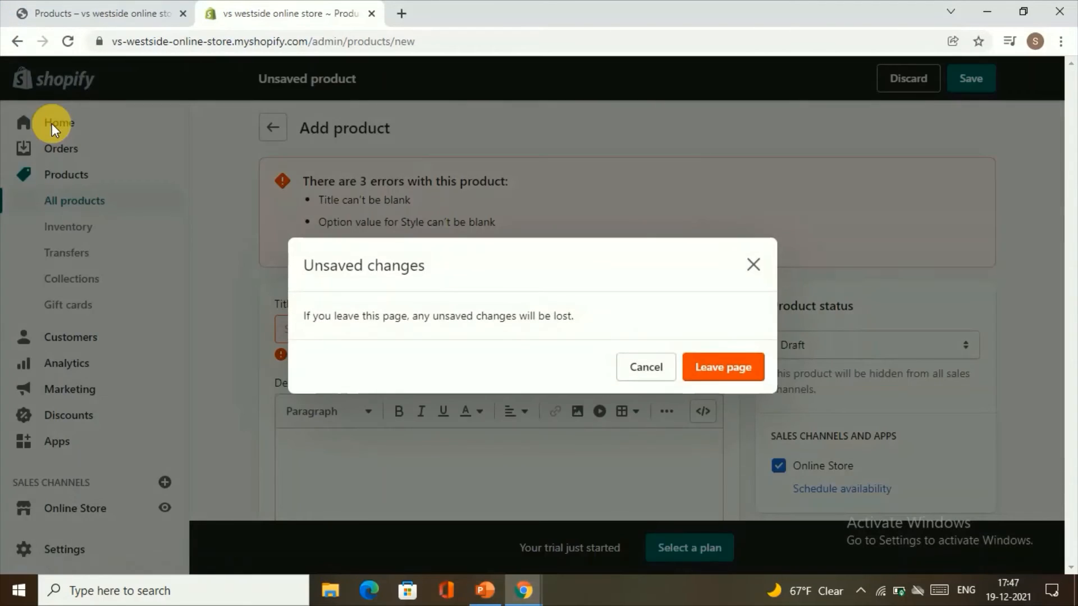
click(716, 367)
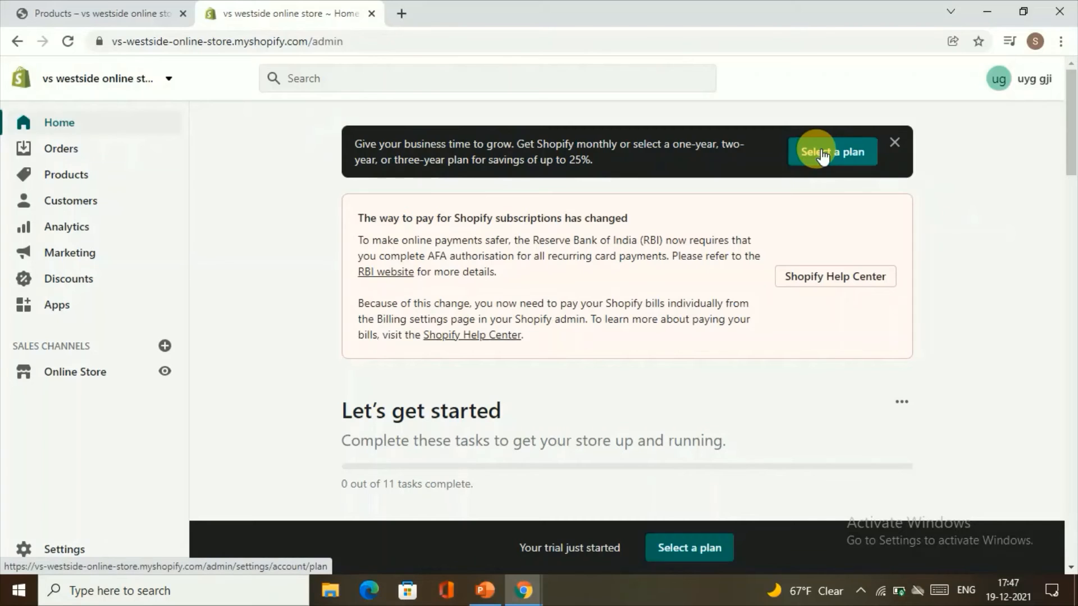
Step: Open the store's plan selection and compare the Basic Shopify, Shopify and Advanced Shopify plans
click(817, 148)
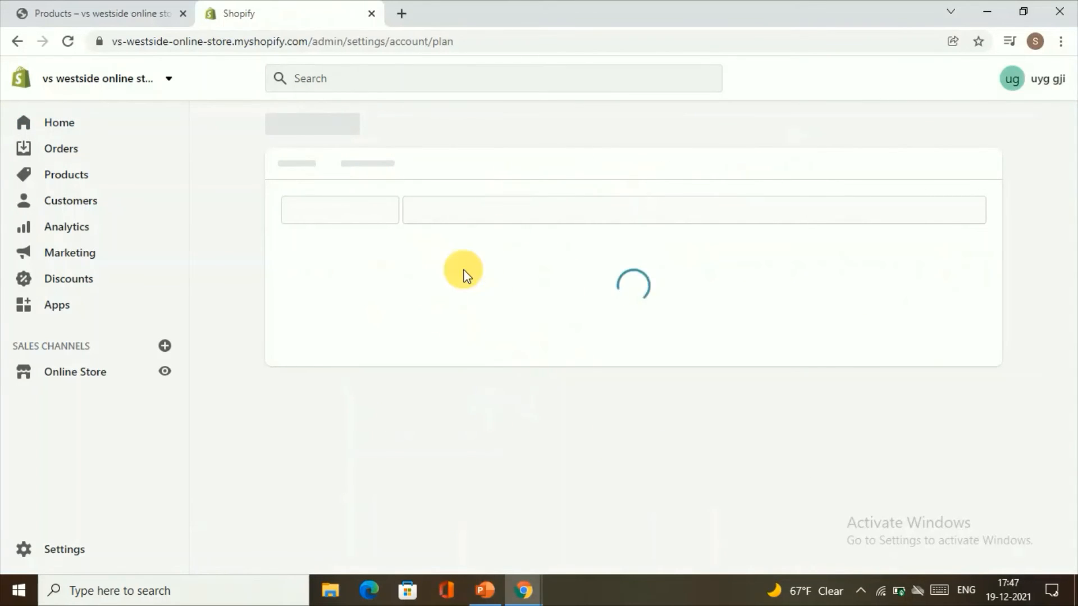
scroll(393, 337, down, 2)
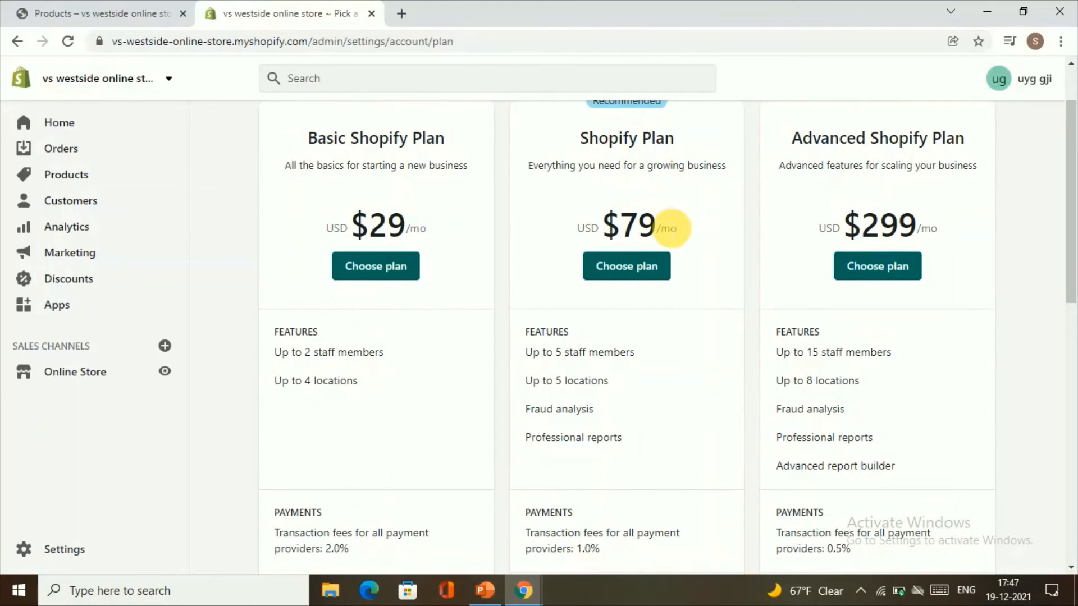
scroll(690, 213, up, 2)
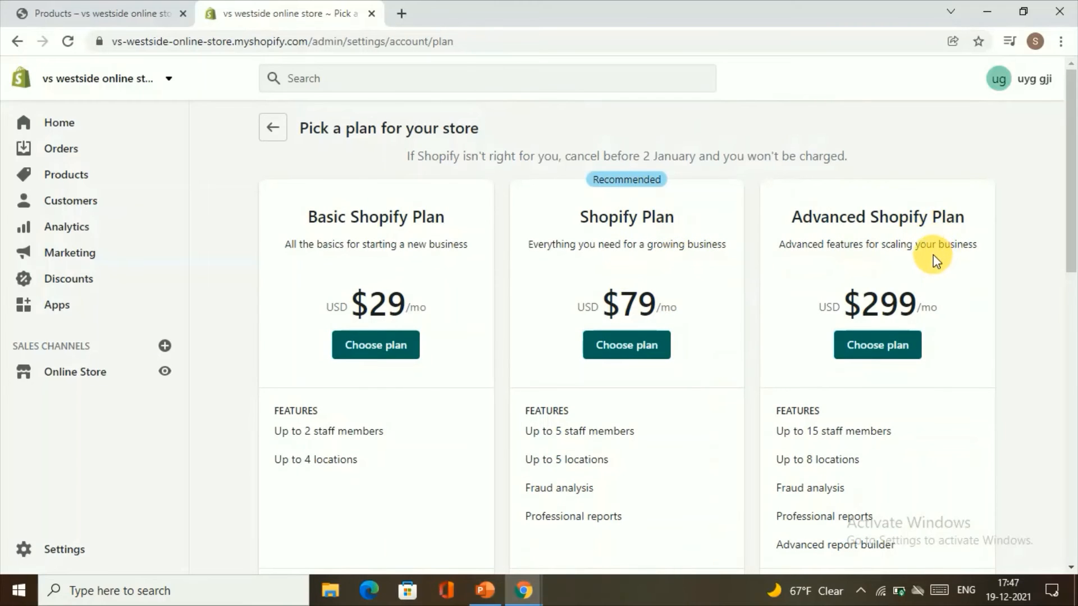
scroll(929, 261, down, 2)
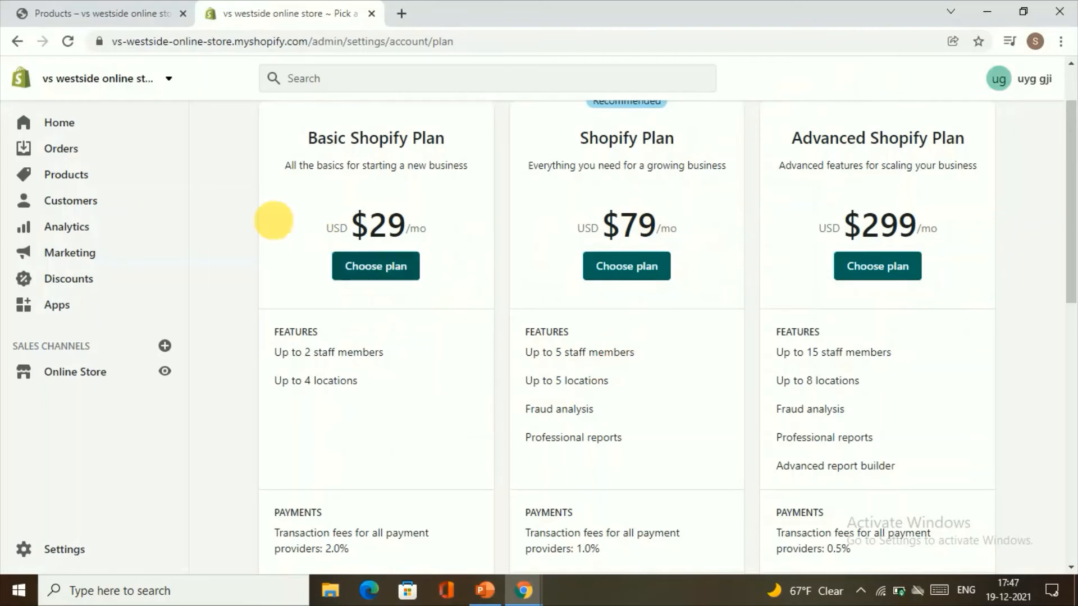
Step: Choose the Basic Shopify plan and review its billing cycle choices and payment method section without confirming
click(374, 270)
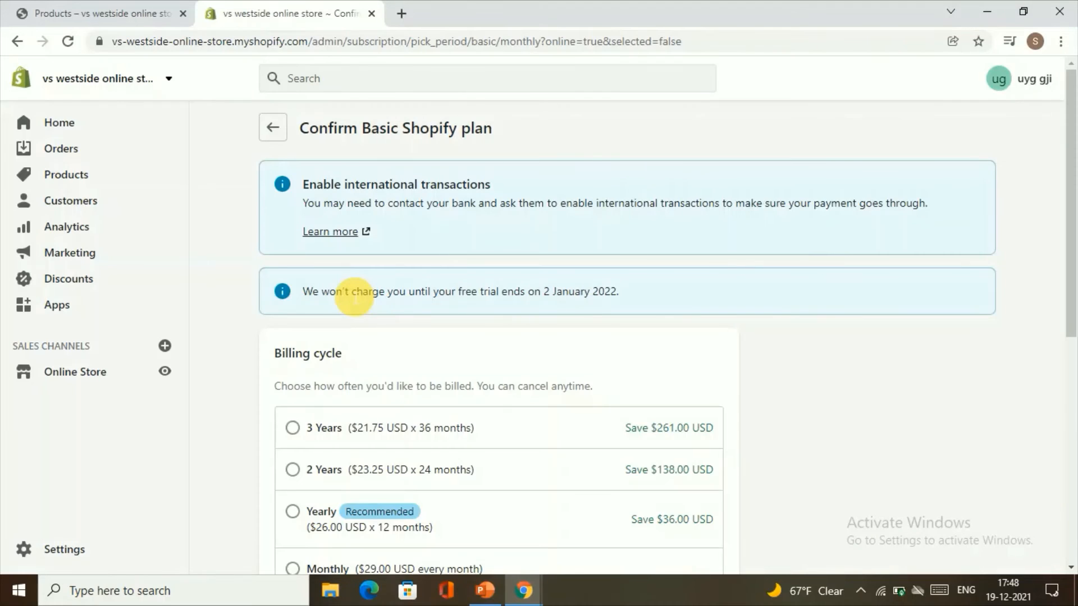
scroll(354, 373, down, 3)
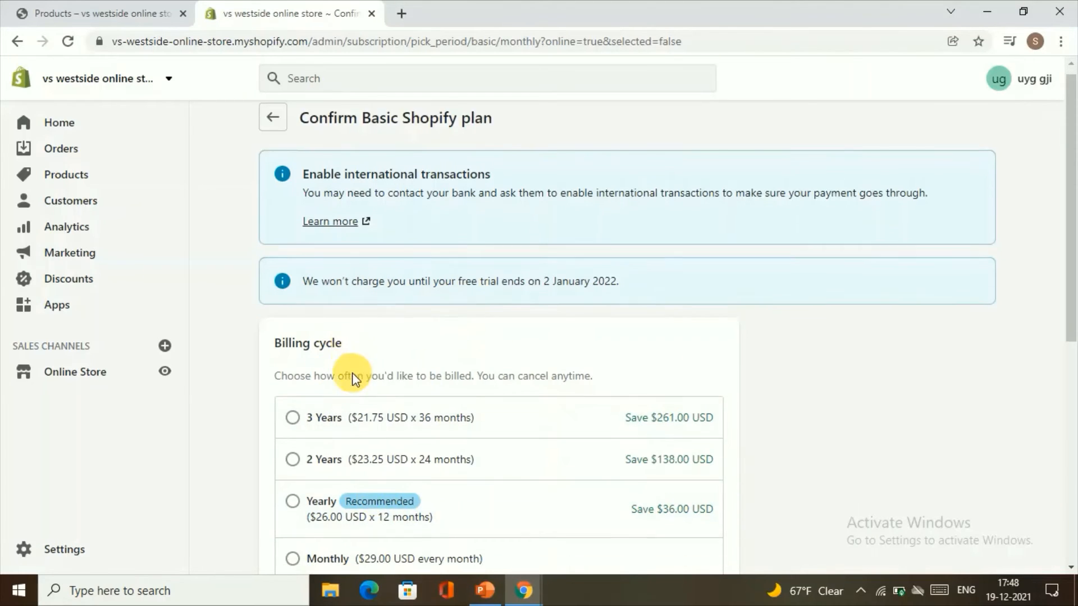
scroll(404, 370, down, 1)
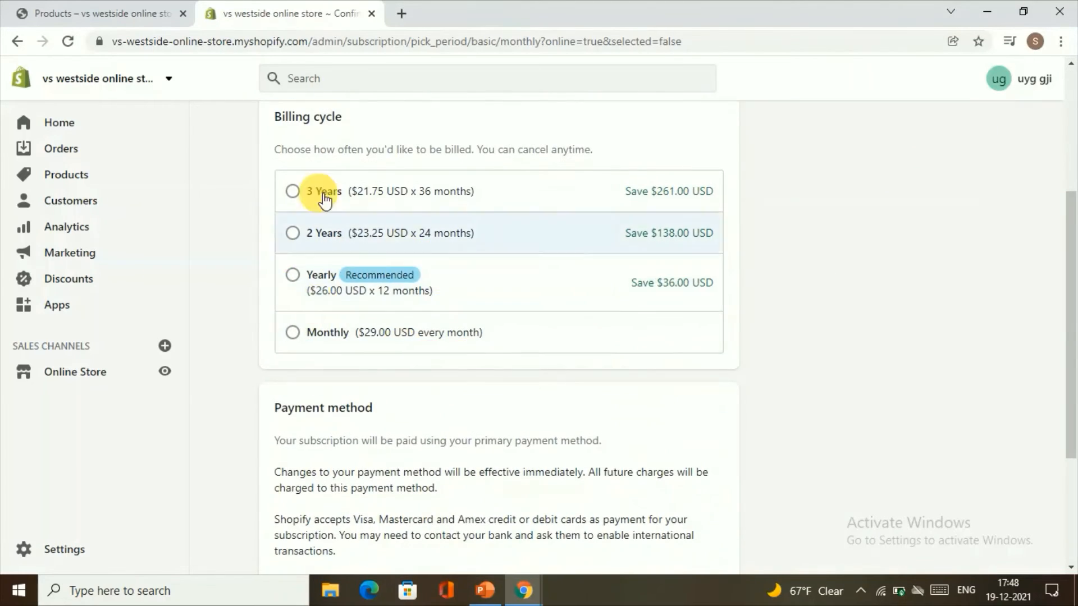
scroll(544, 424, down, 3)
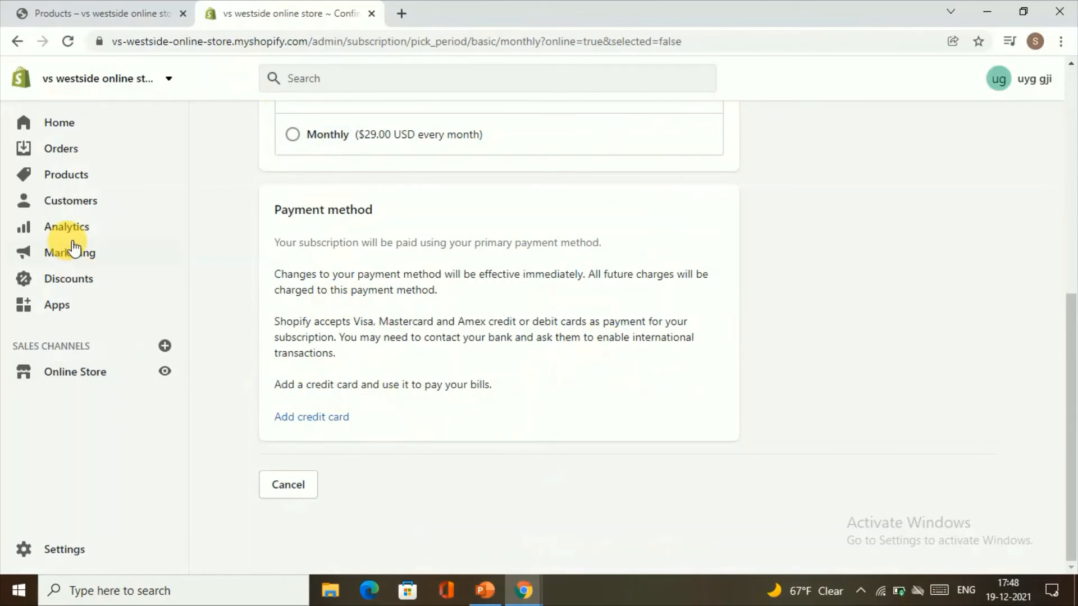
scroll(77, 241, up, 5)
scroll(77, 241, up, 1)
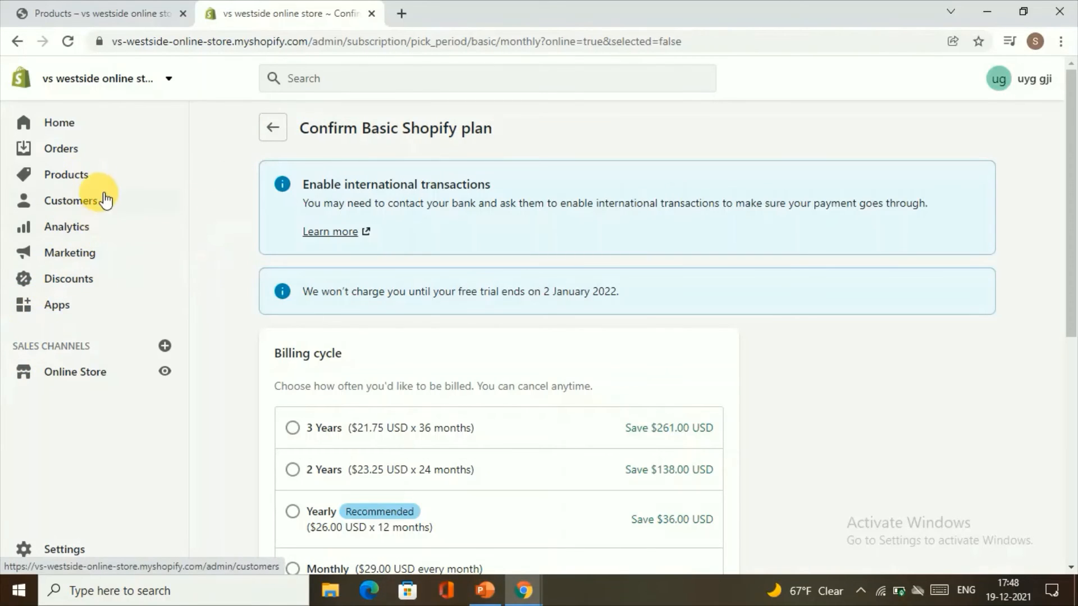
Step: Go back to the admin home page and preview the online store in a new browser tab
click(114, 123)
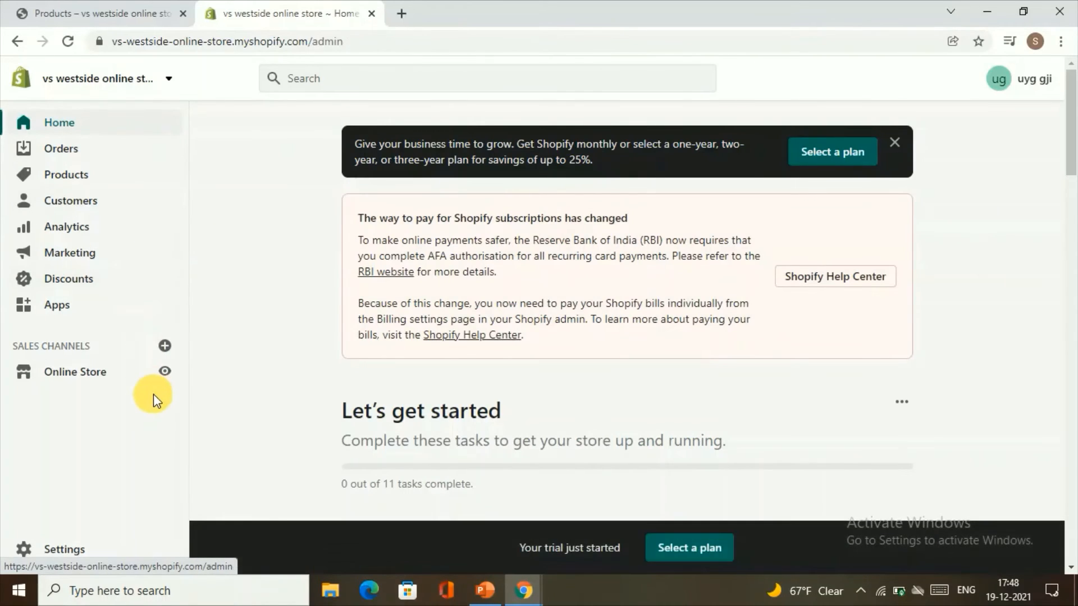
click(163, 371)
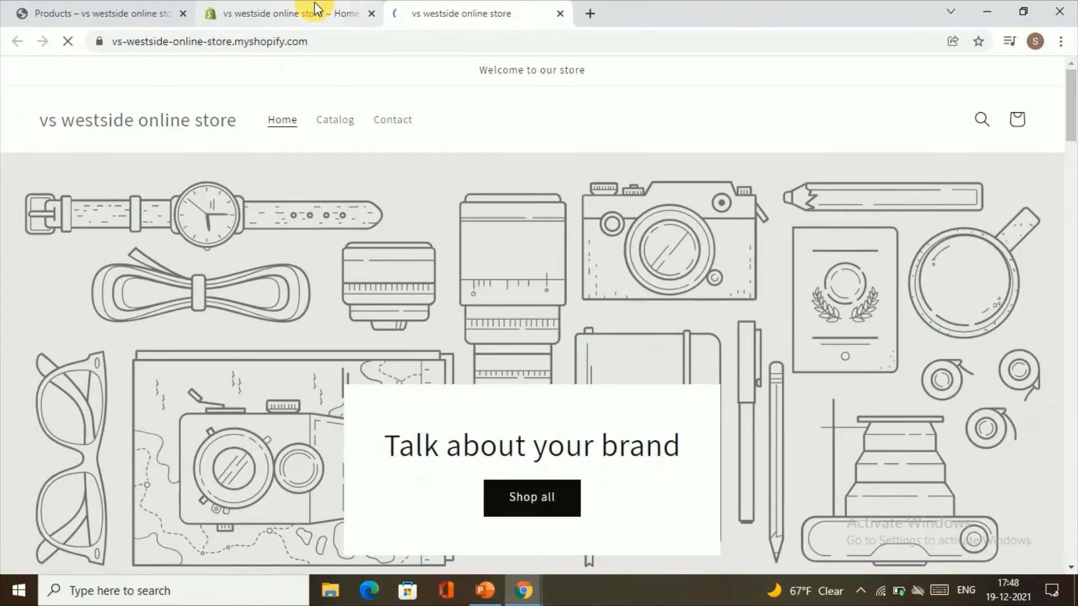
Step: Return to the admin's browser tab and open the list of sales channels that can be added
click(314, 3)
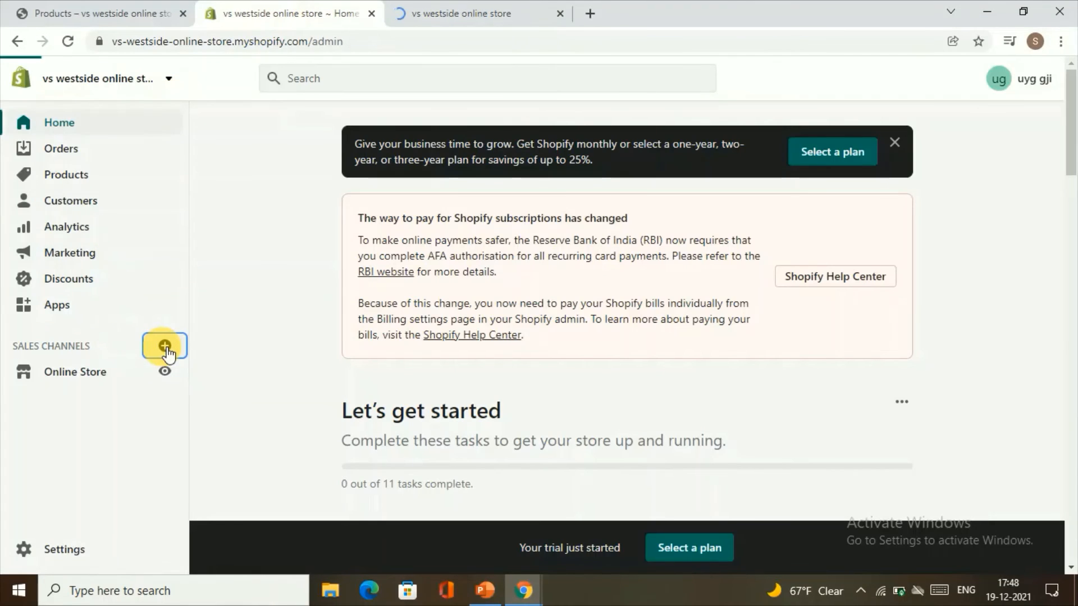
click(165, 346)
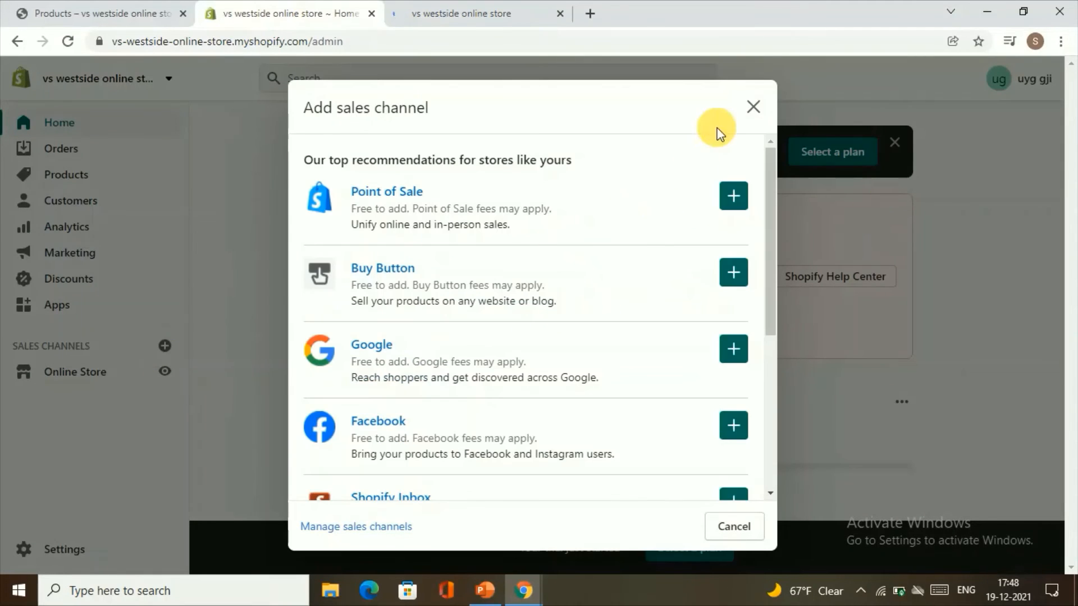
Step: Close the sales channel list and review the store's payment settings, covering providers, PayPal, the payment capture method, and alternative and manual payment methods
click(753, 107)
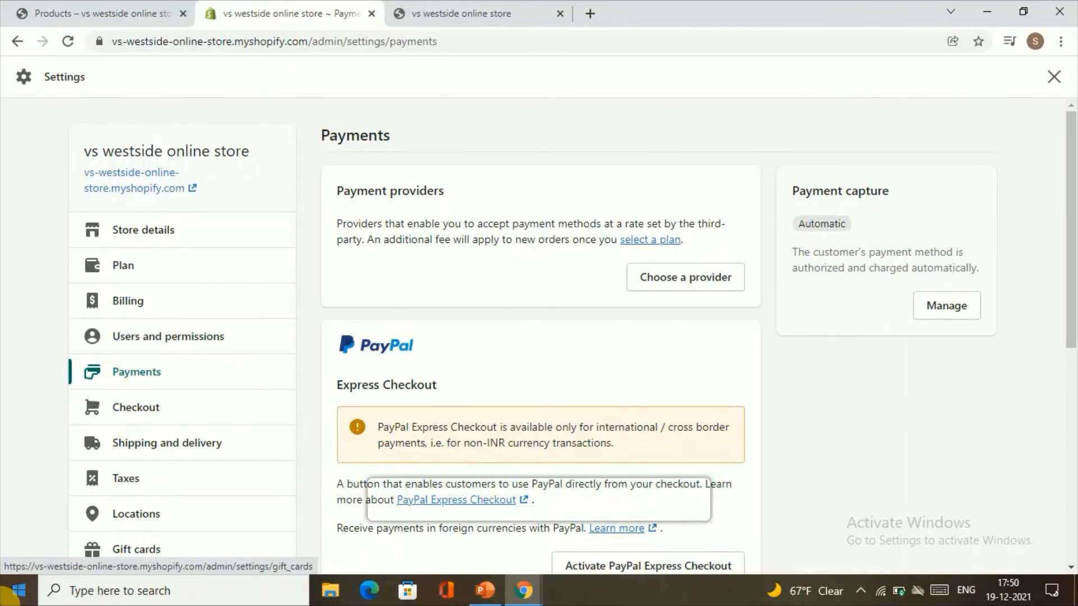
scroll(448, 422, down, 4)
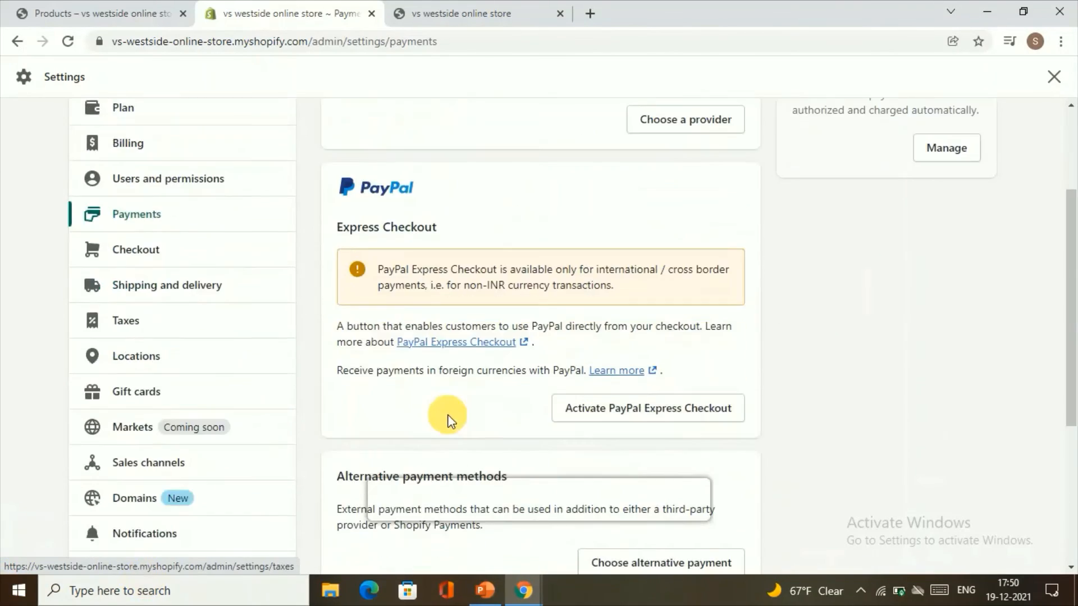
scroll(453, 414, down, 3)
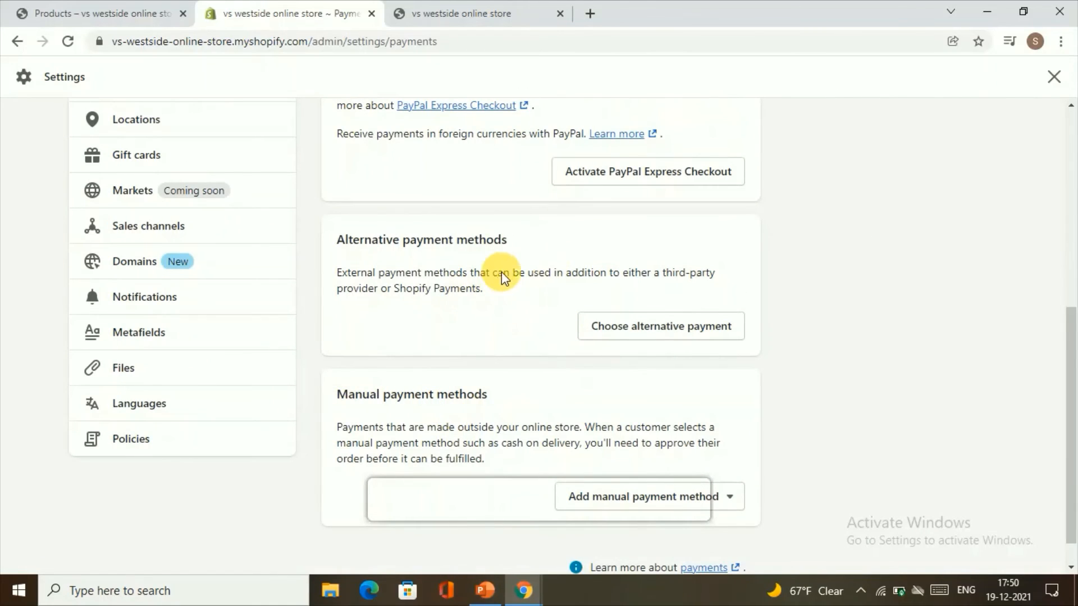
scroll(638, 240, up, 7)
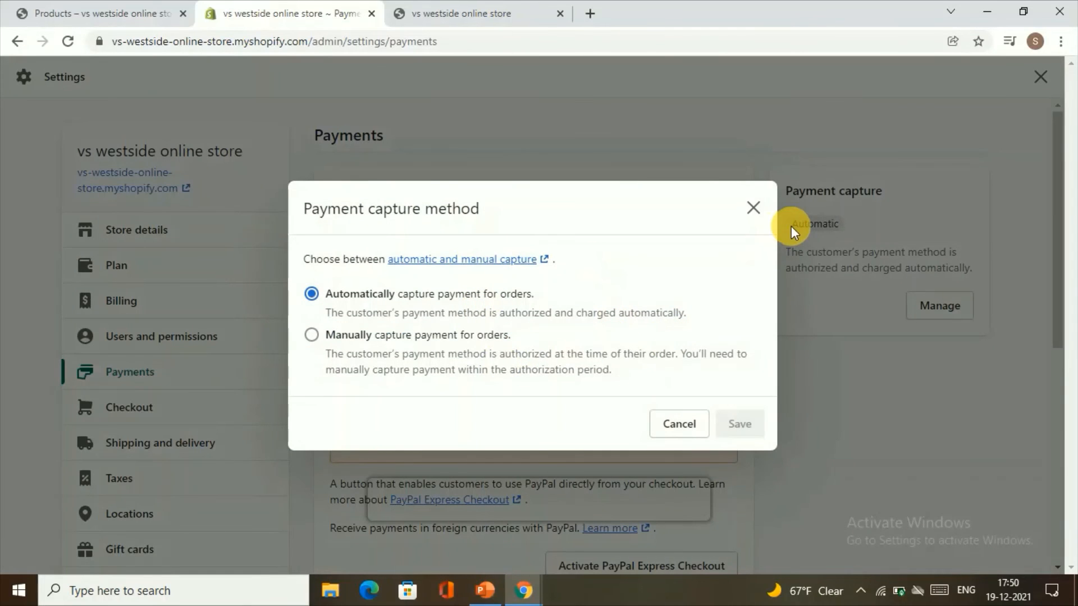
click(753, 209)
scroll(578, 367, down, 7)
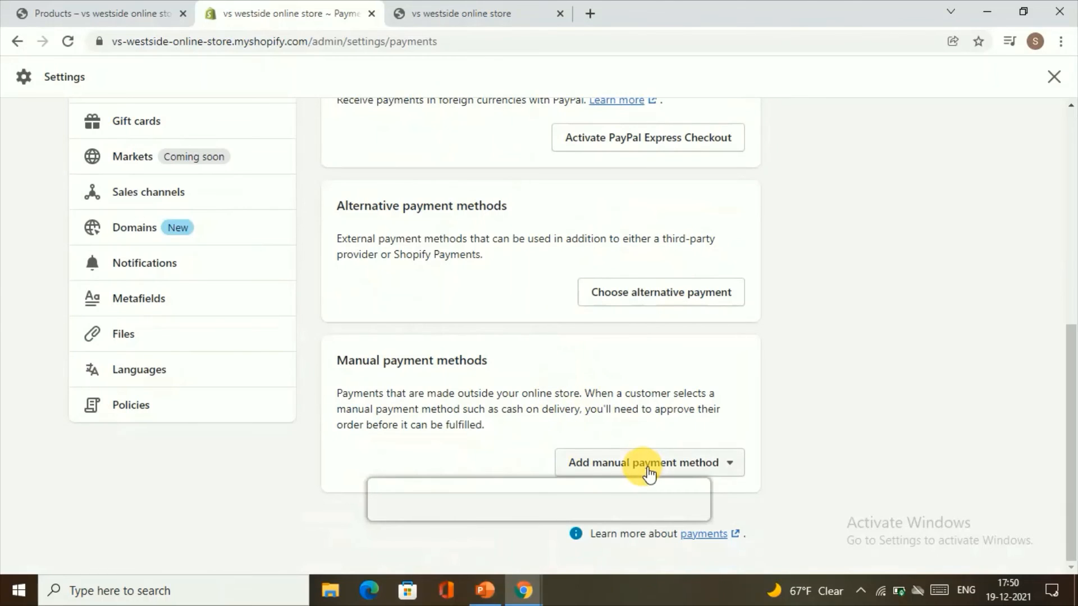
scroll(668, 296, up, 8)
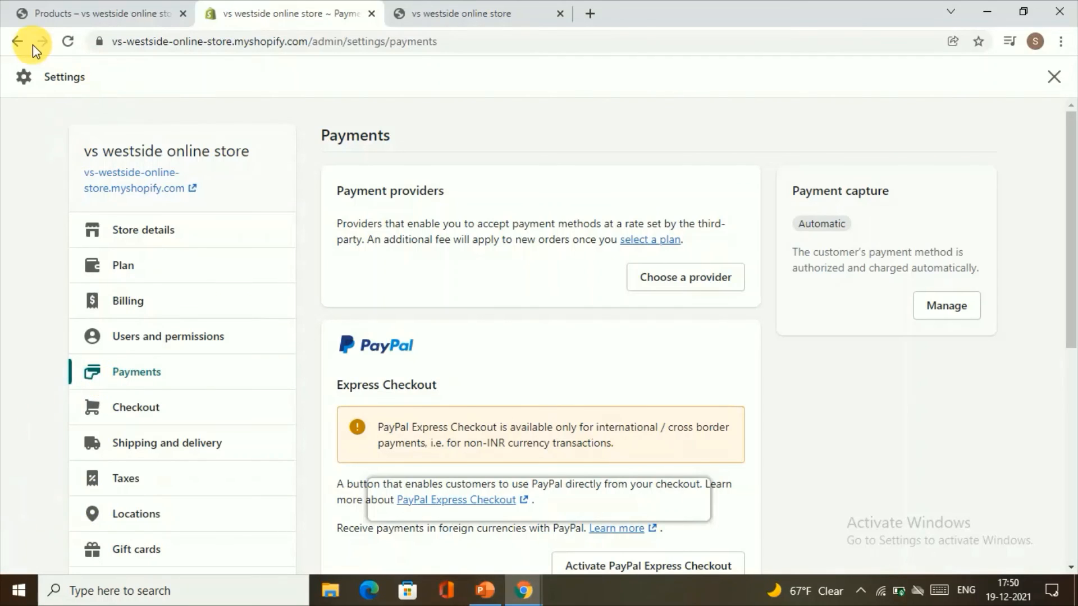
Step: Leave the payment settings and review the online store's preferences, from the homepage title and meta description to customer privacy and password protection
click(17, 42)
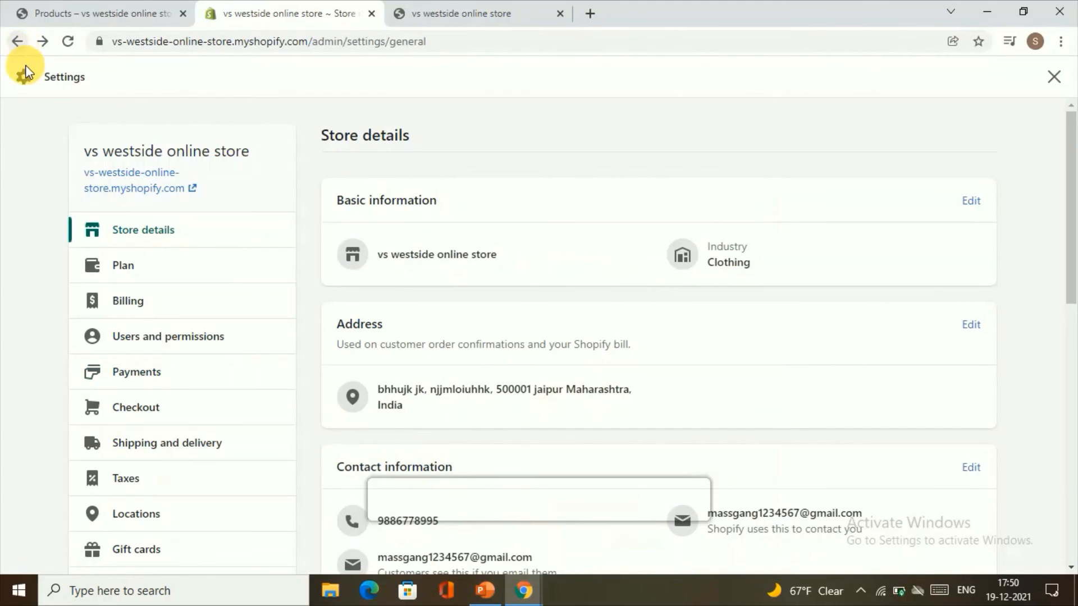
click(16, 93)
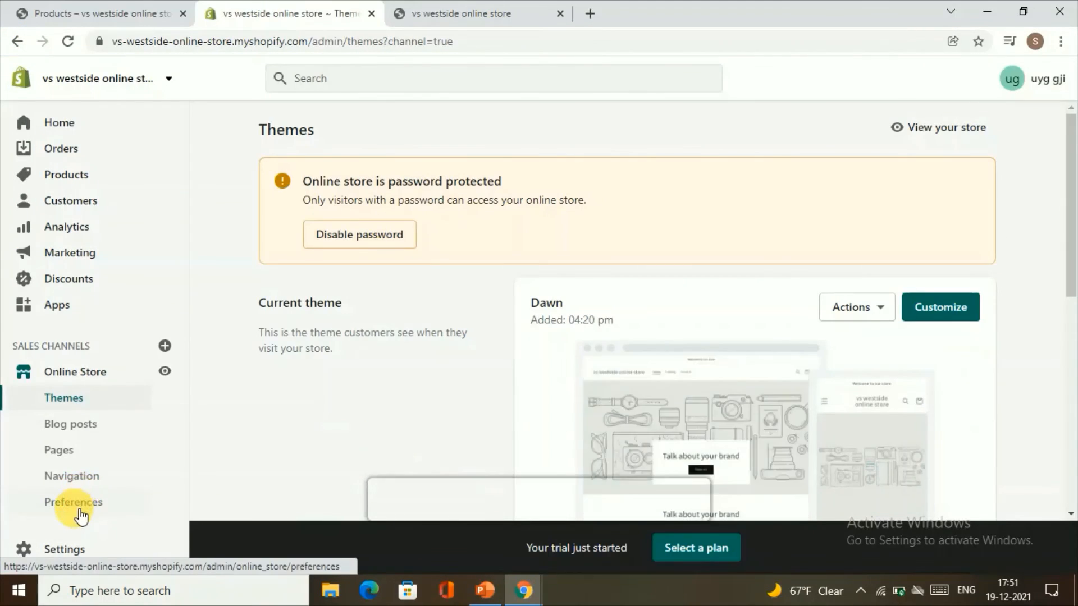
click(77, 509)
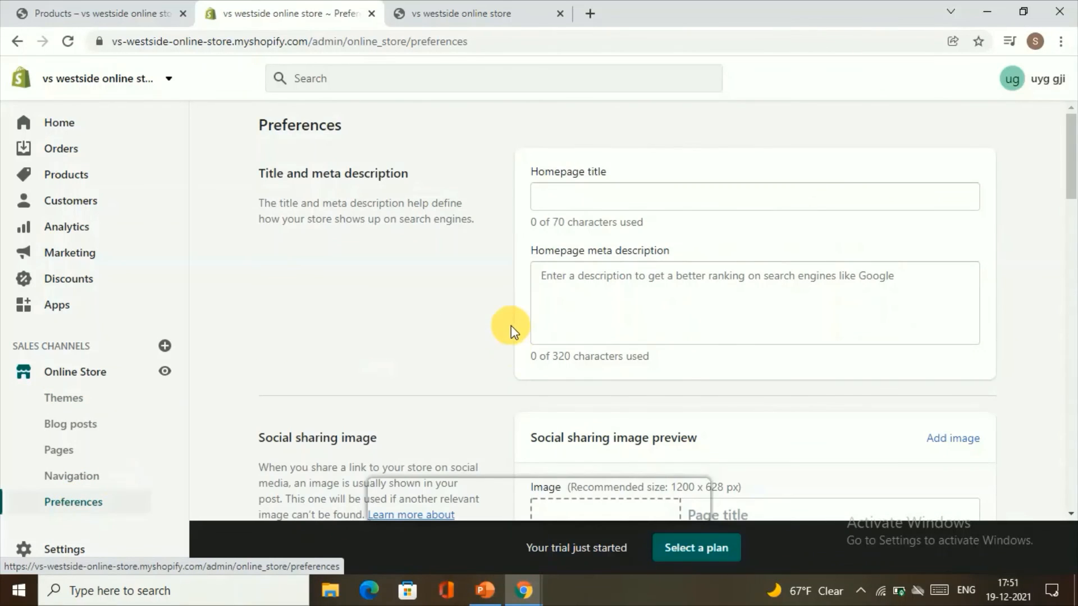
scroll(511, 326, down, 2)
scroll(504, 301, up, 2)
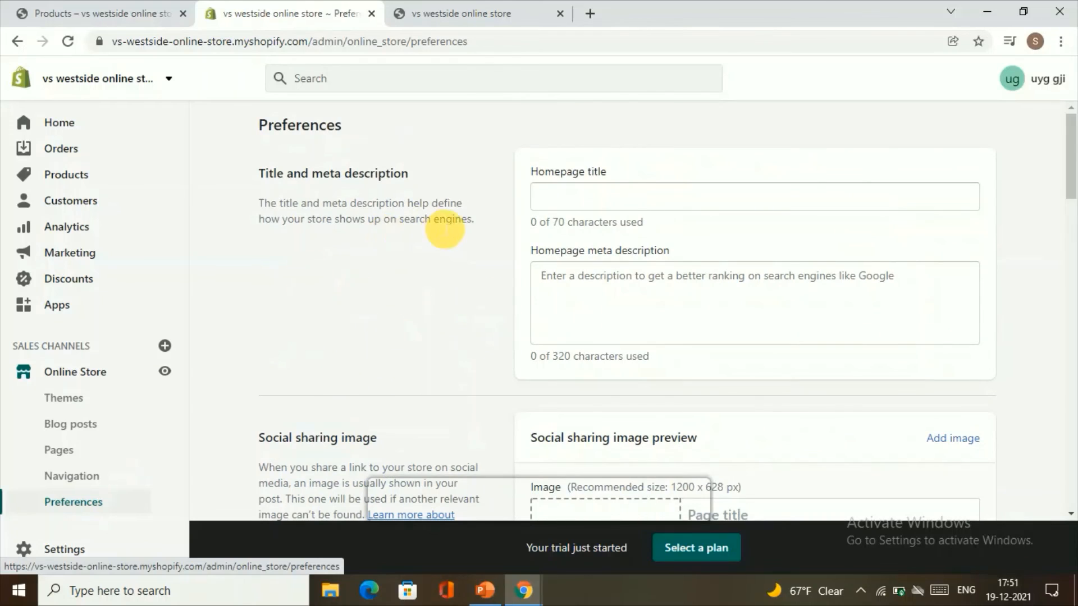
scroll(443, 231, down, 8)
scroll(443, 242, down, 12)
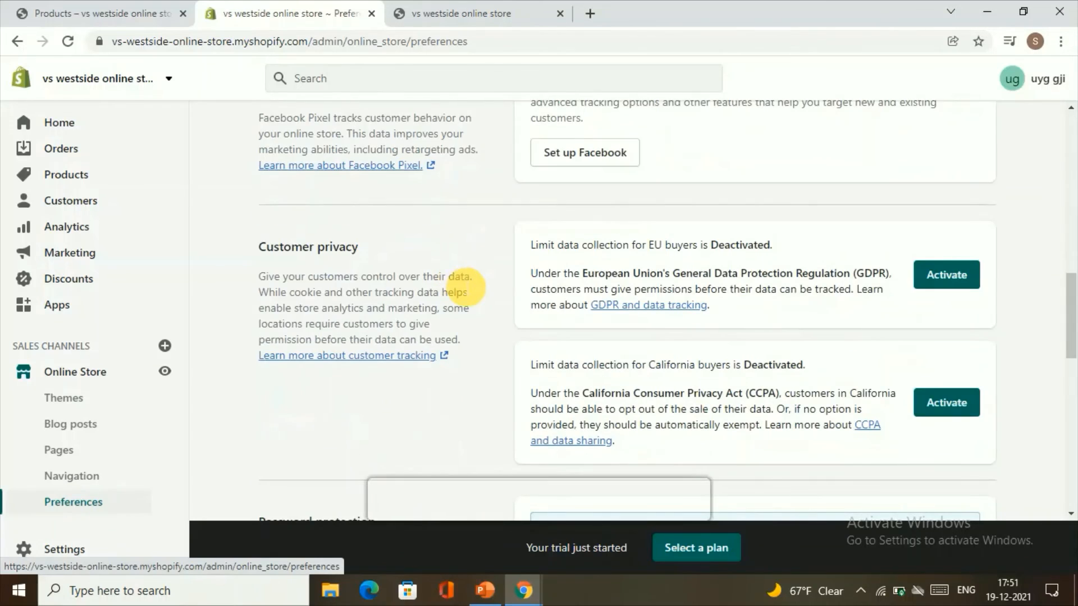
scroll(467, 288, up, 3)
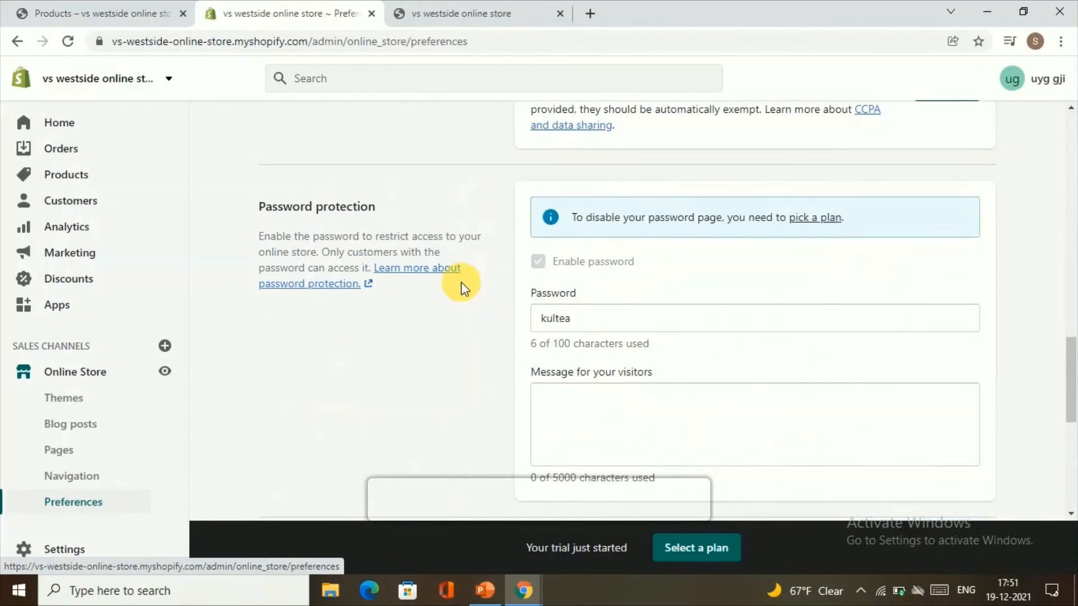